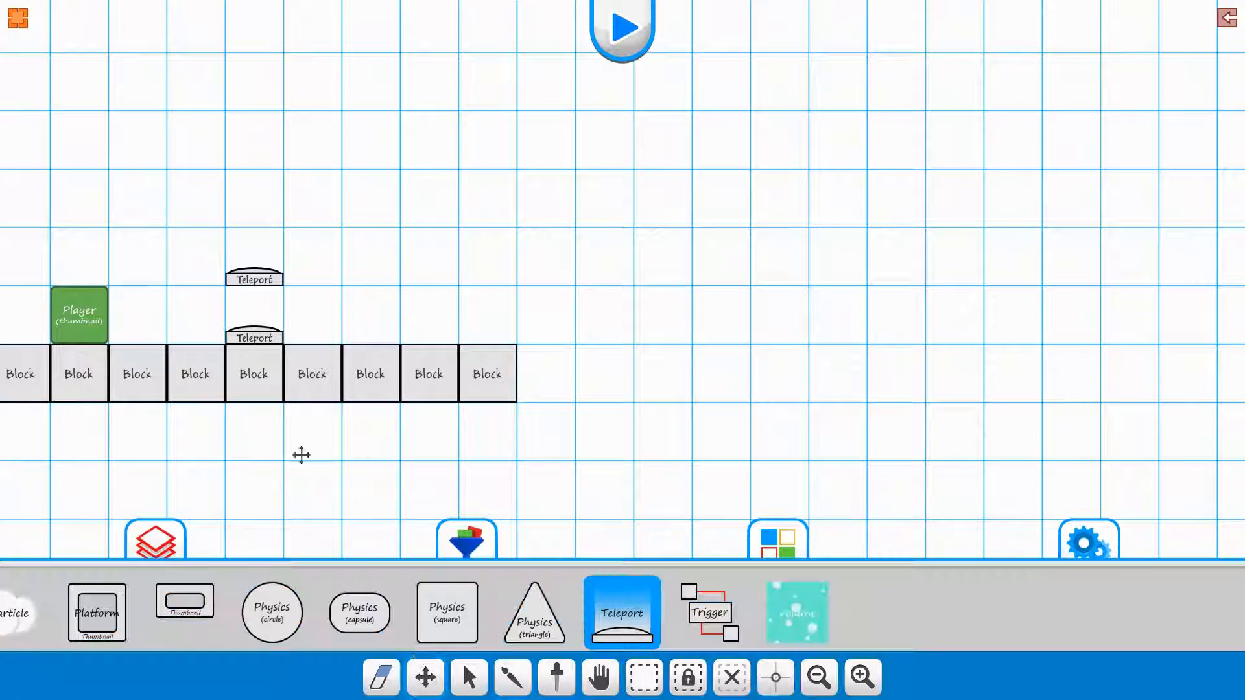
# Move the upper teleport into the empty area well beyond the right end of the block row
pyautogui.moveTo(254, 278); pyautogui.dragTo(866, 293)
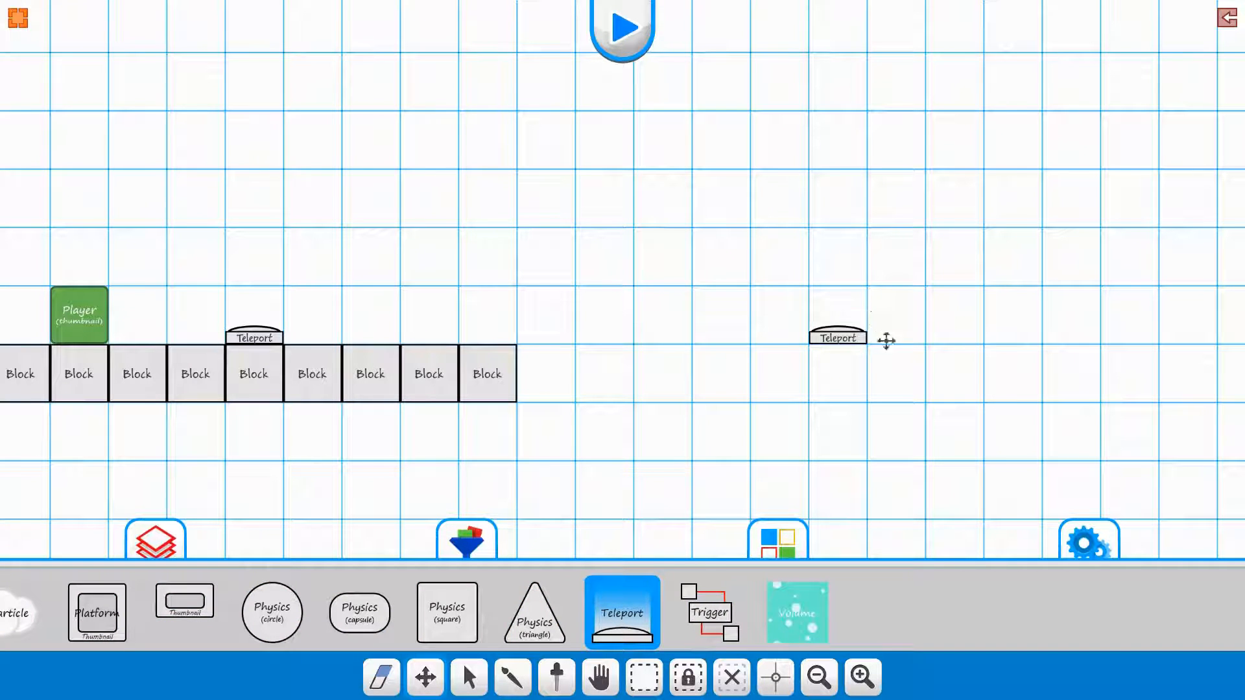
pyautogui.moveTo(887, 340); pyautogui.dragTo(1134, 208)
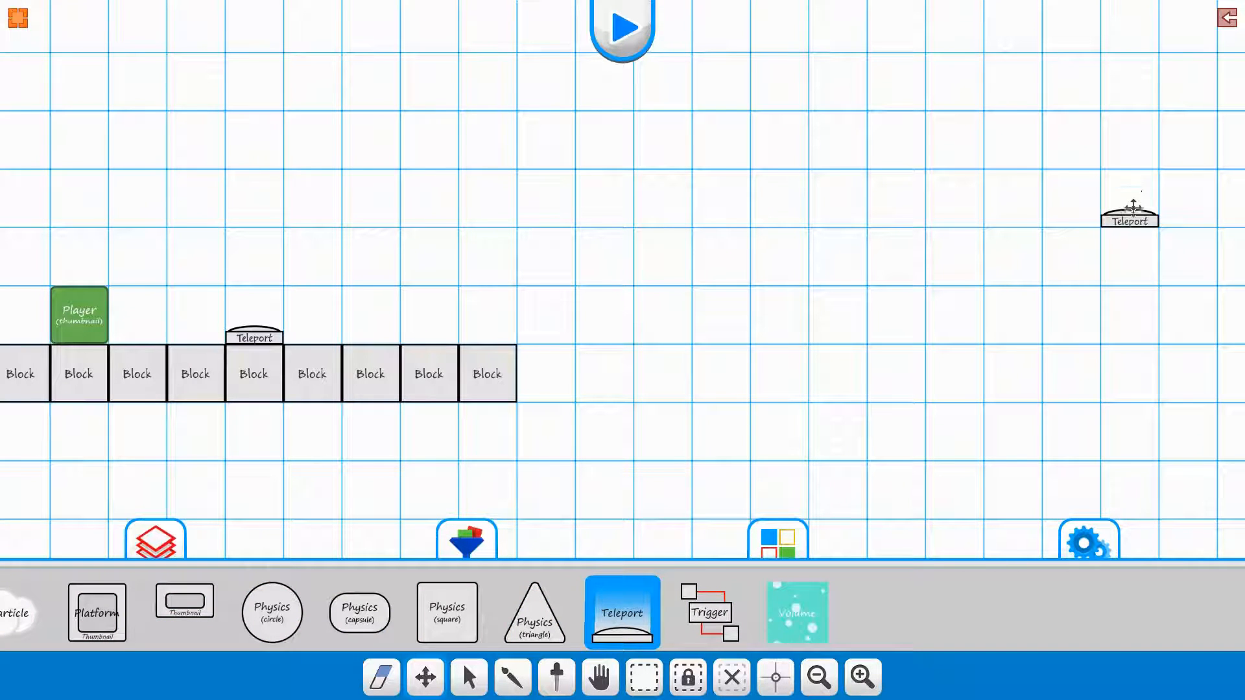
pyautogui.scroll(-2, 1095, 334)
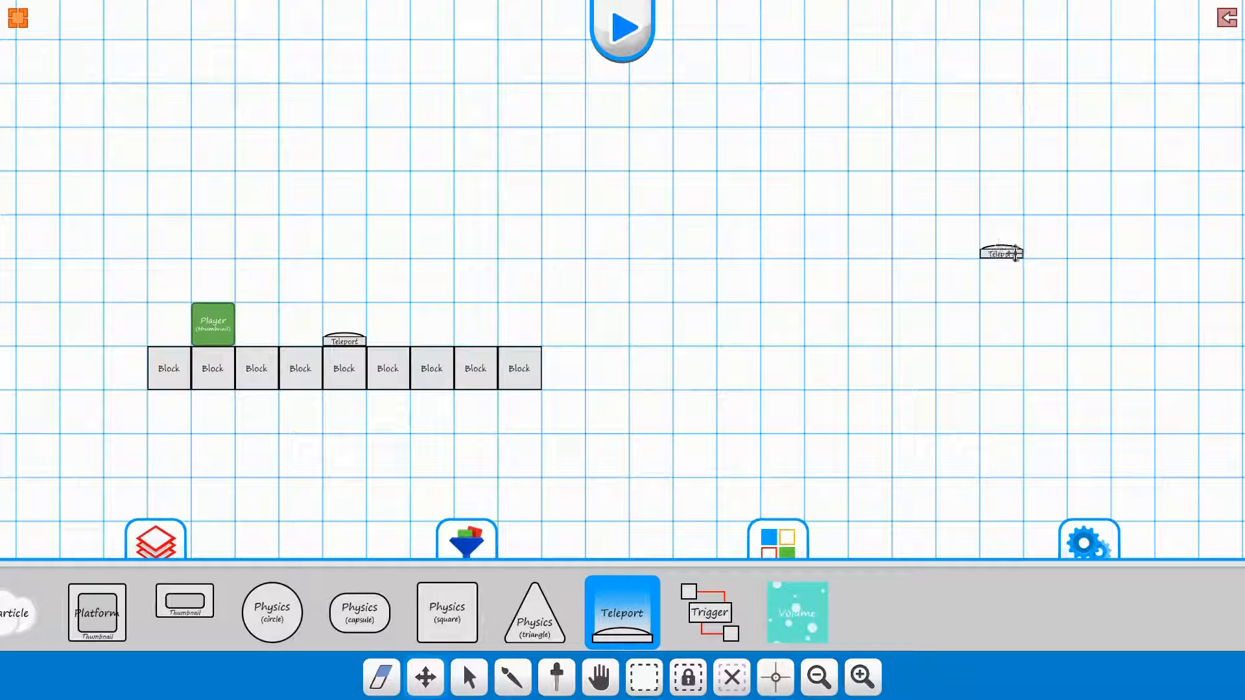
pyautogui.moveTo(1013, 253); pyautogui.dragTo(1016, 376)
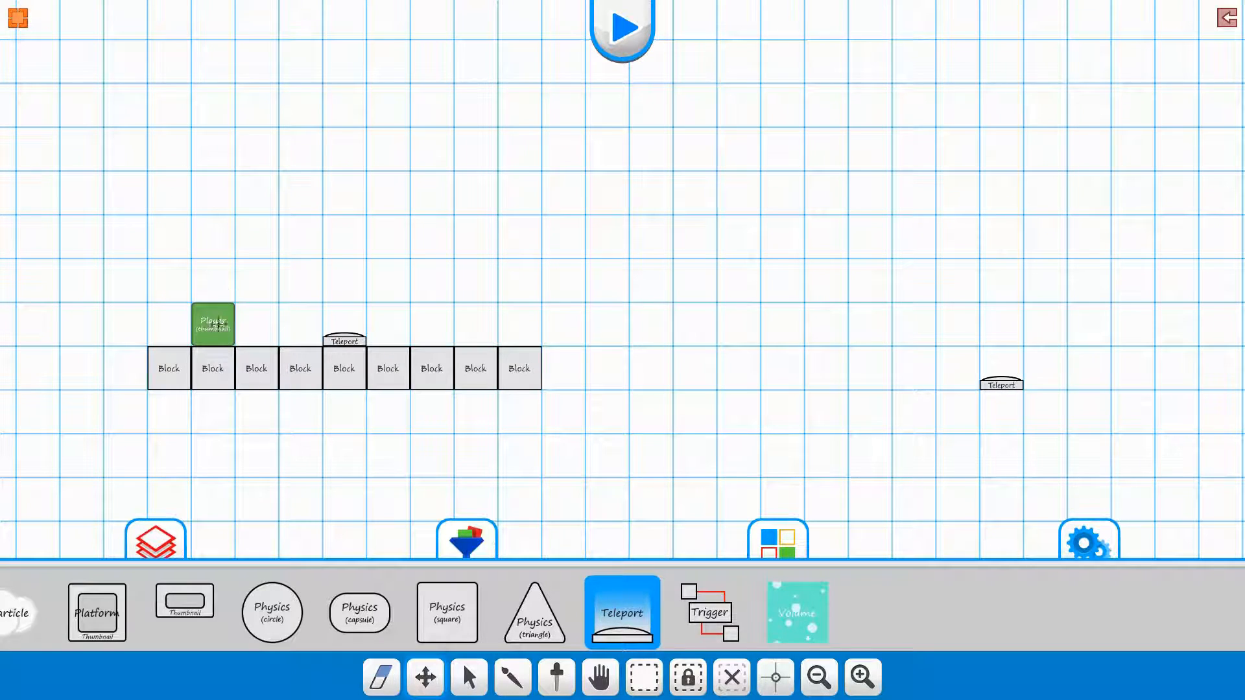
pyautogui.scroll(2, 392, 398)
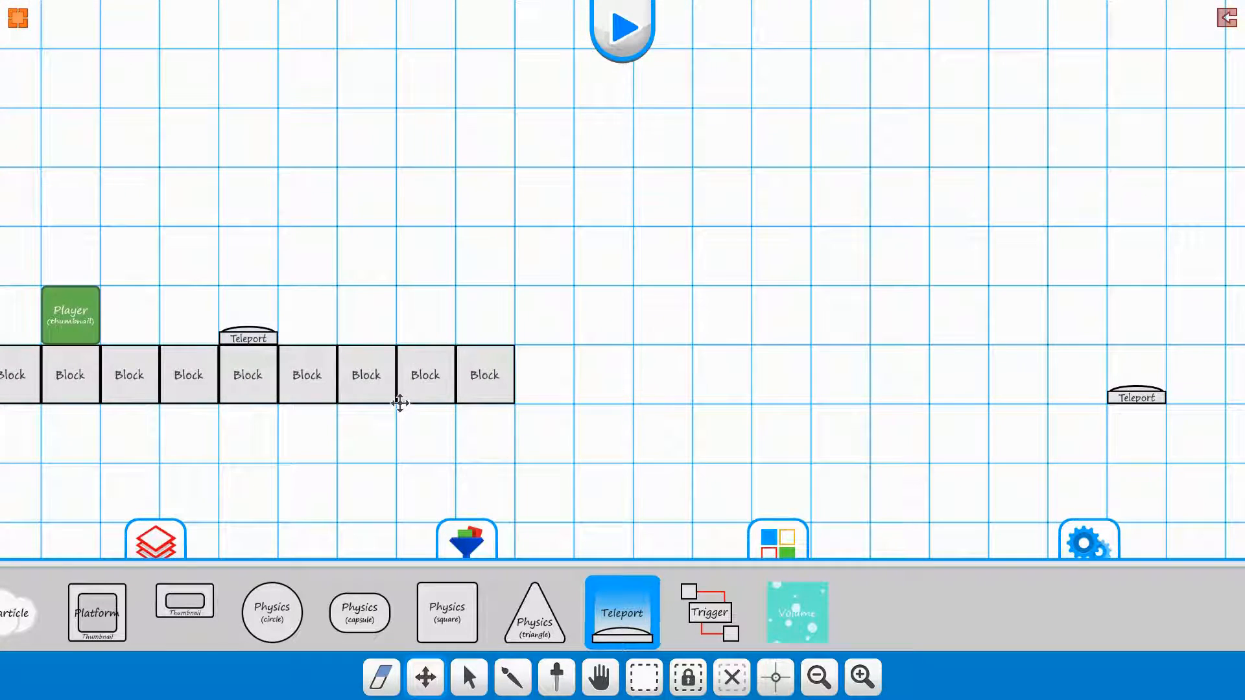
pyautogui.scroll(-1, 419, 409)
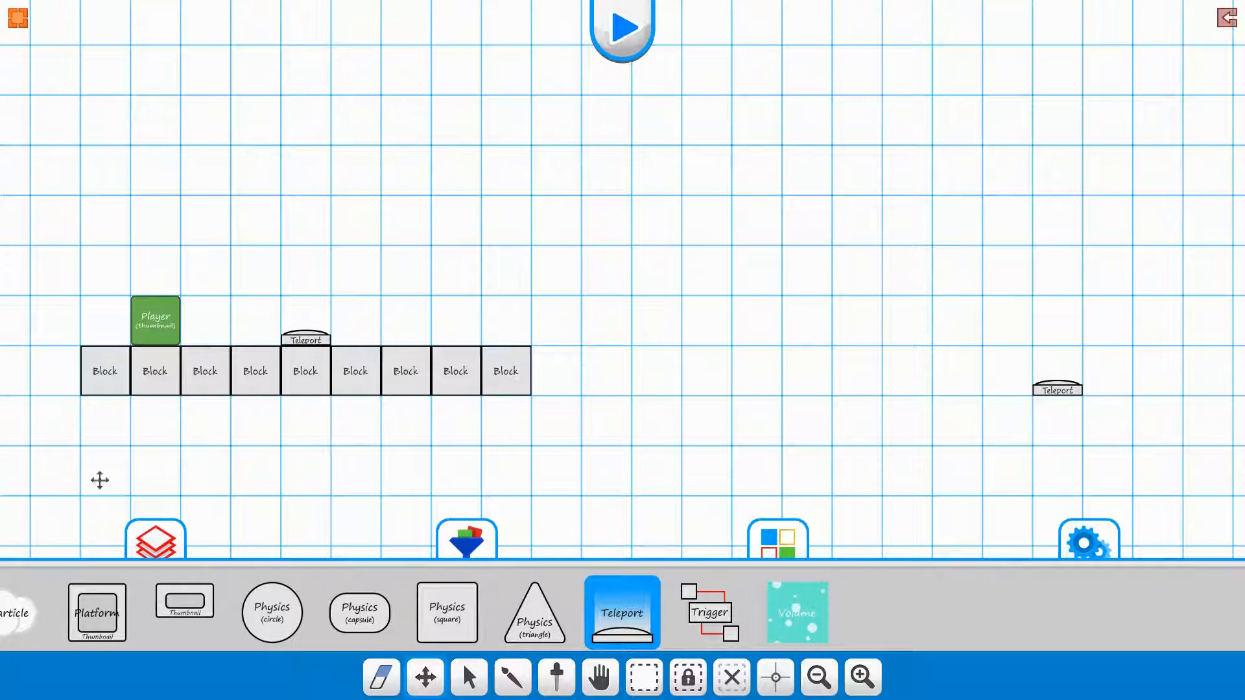
# Turn off gravity for the Player in its character gravity settings
pyautogui.click(426, 673)
pyautogui.click(157, 329)
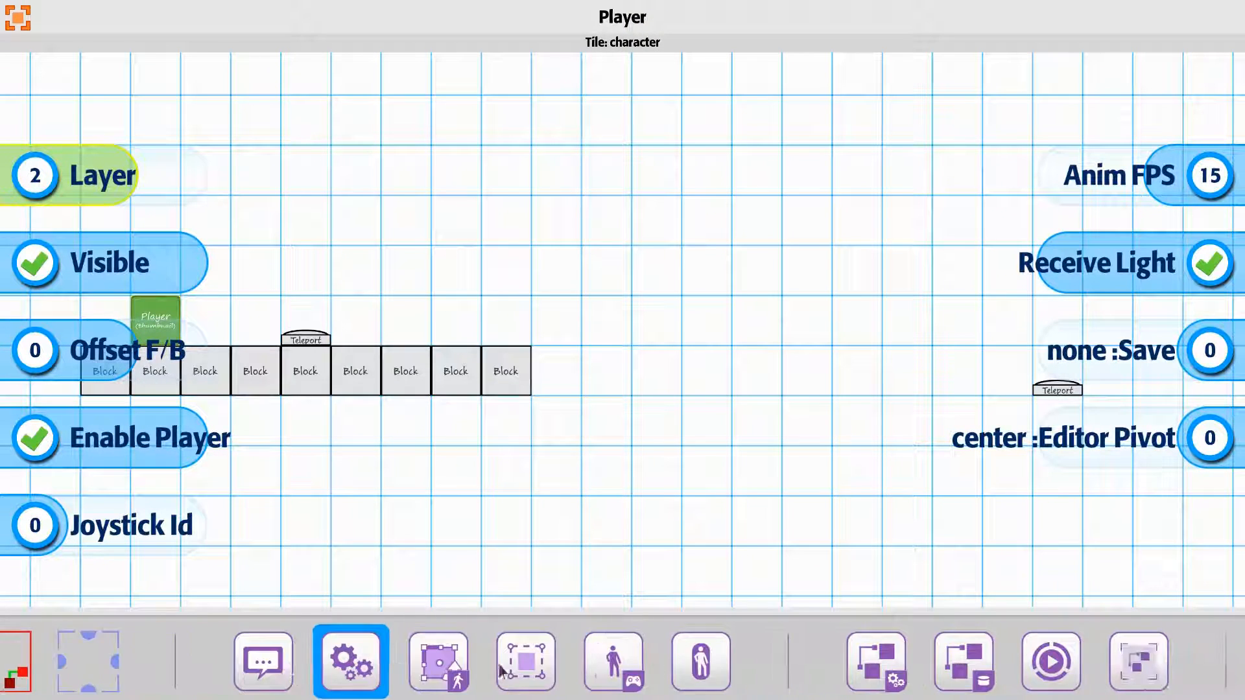
pyautogui.moveTo(502, 672); pyautogui.dragTo(138, 665)
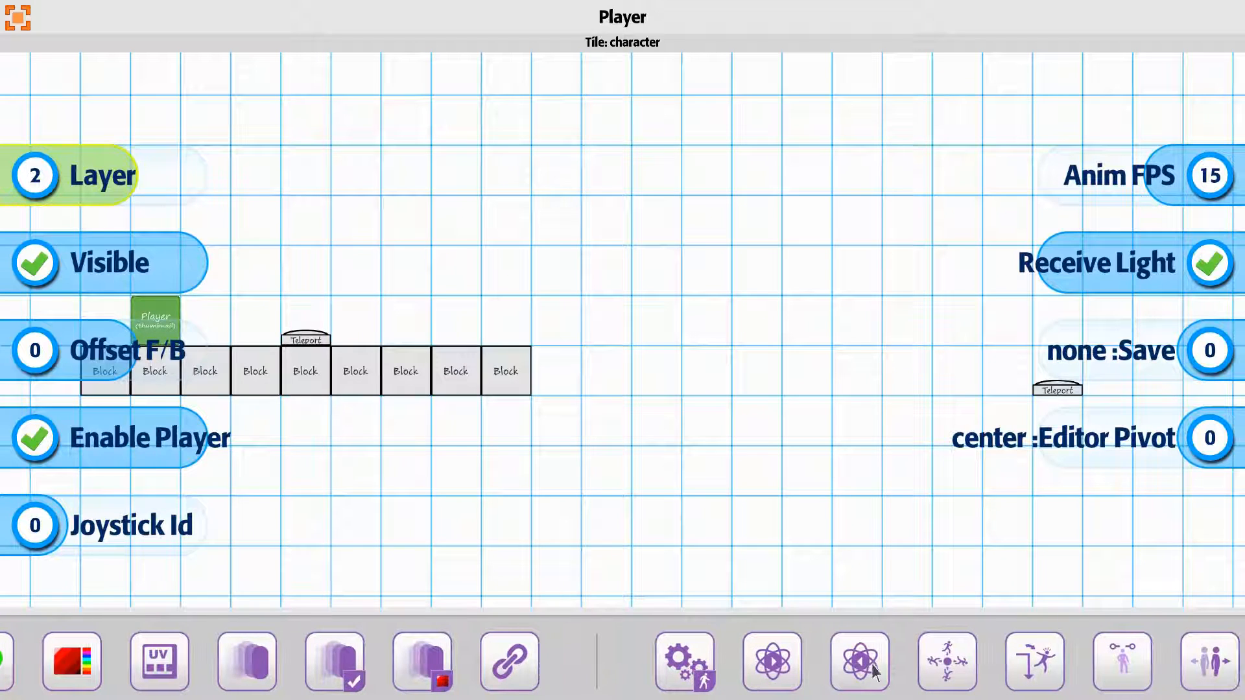
pyautogui.click(772, 662)
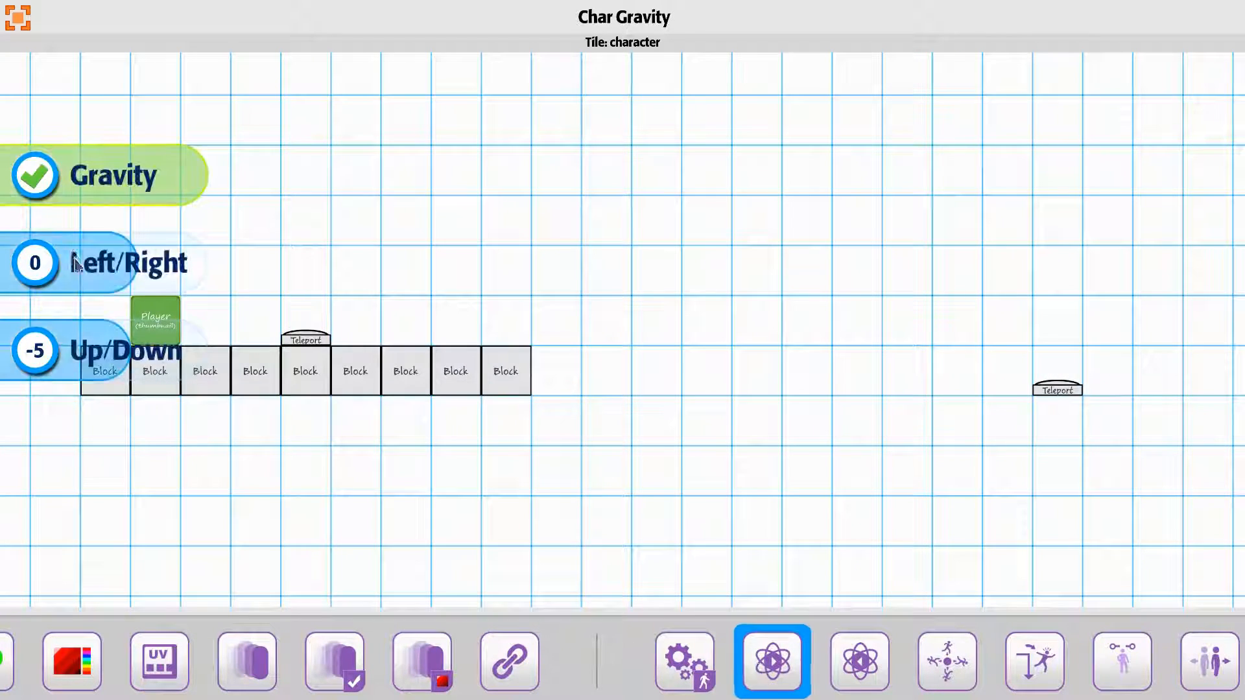
pyautogui.click(26, 168)
pyautogui.click(351, 204)
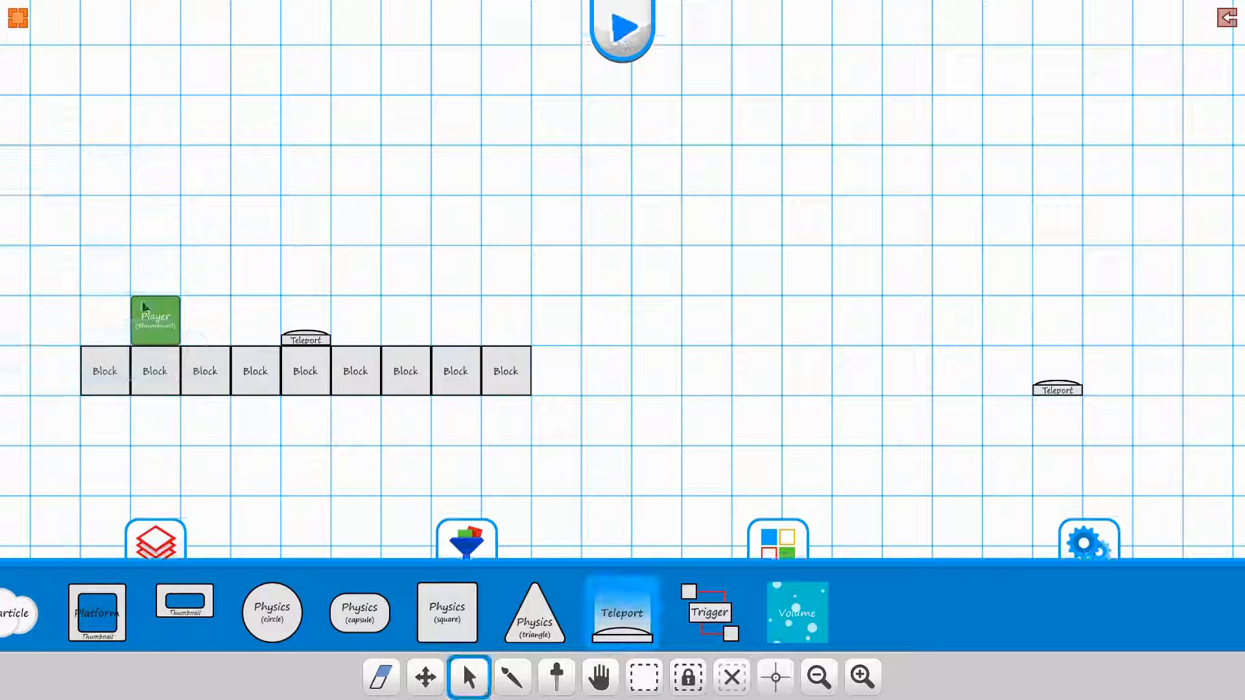
# Rearrange the floor blocks to form a house's side walls, with a single roof block above the gap between them
pyautogui.click(425, 674)
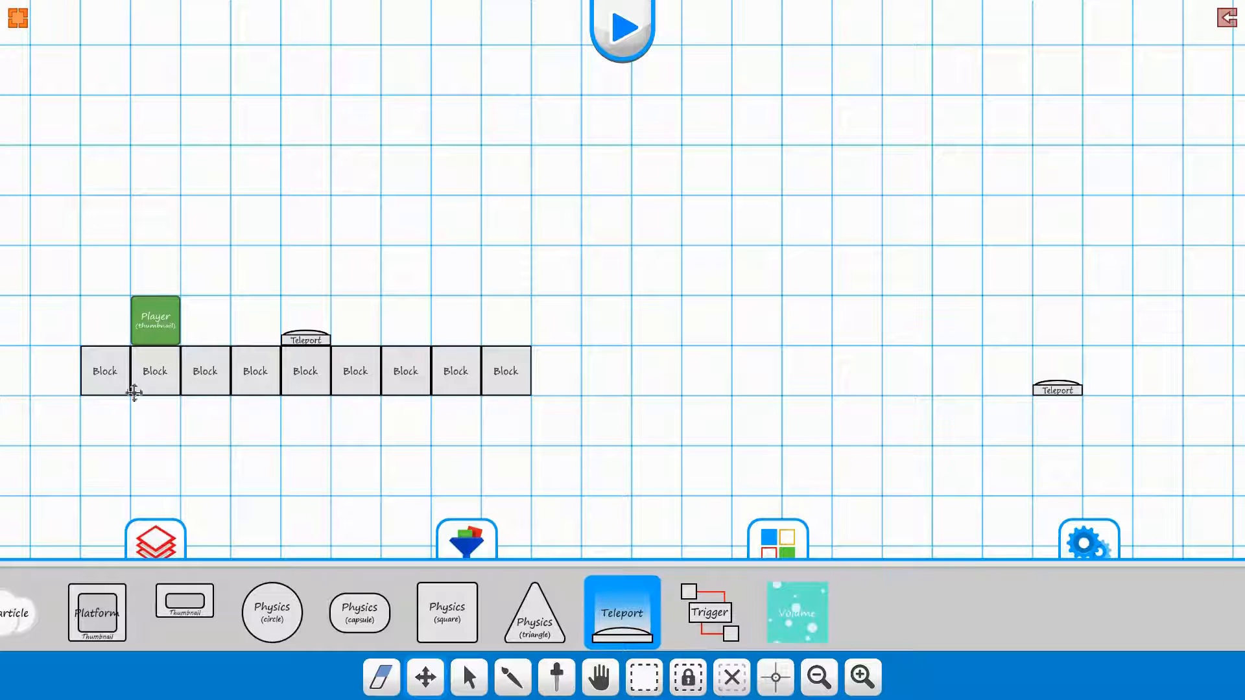
pyautogui.moveTo(259, 366); pyautogui.dragTo(361, 311)
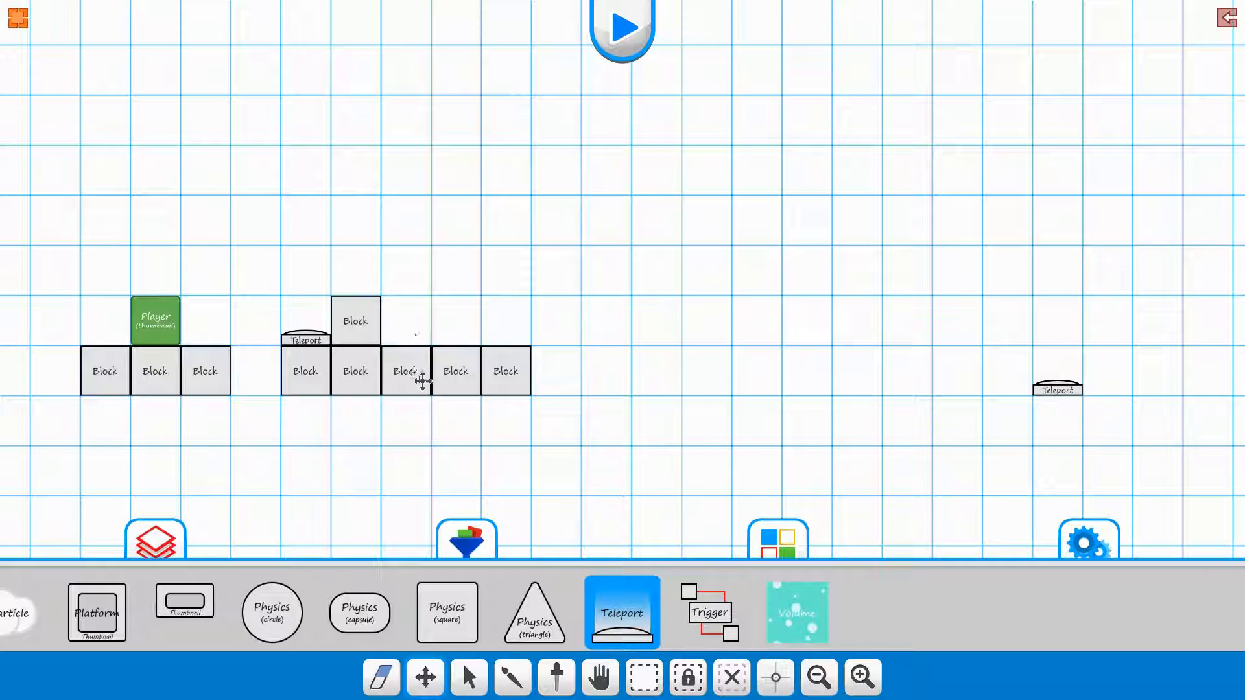
pyautogui.moveTo(417, 381); pyautogui.dragTo(371, 285)
pyautogui.moveTo(92, 361); pyautogui.dragTo(397, 234)
pyautogui.moveTo(459, 290); pyautogui.dragTo(460, 285)
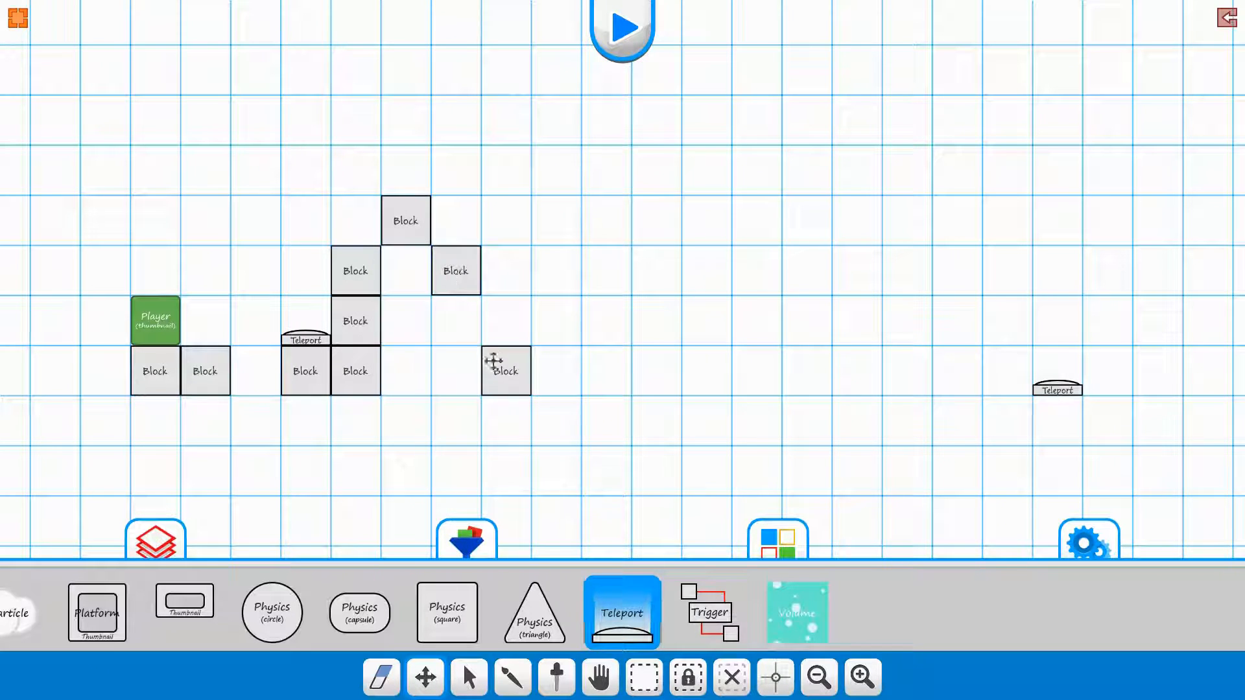
pyautogui.moveTo(492, 362); pyautogui.dragTo(465, 355)
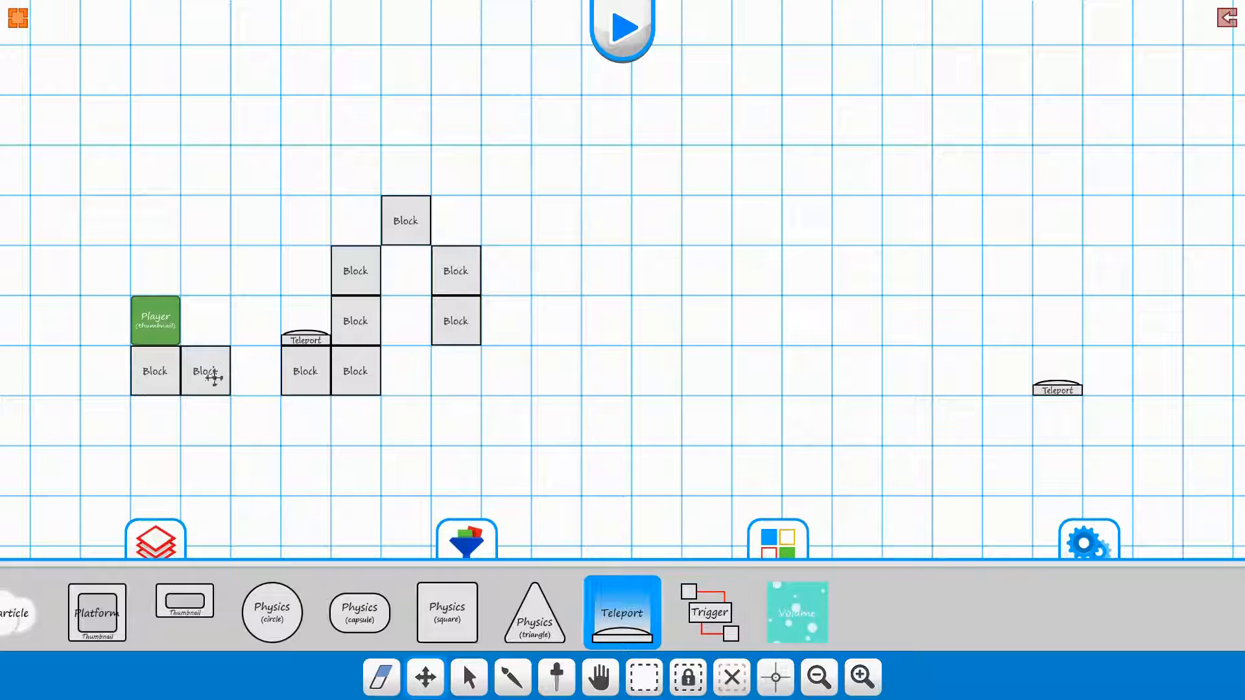
# Complete the house's base with the two blocks under the Player and fill the gap below the roof with the block under the teleport
pyautogui.moveTo(214, 378); pyautogui.dragTo(410, 374)
pyautogui.moveTo(161, 369); pyautogui.dragTo(448, 358)
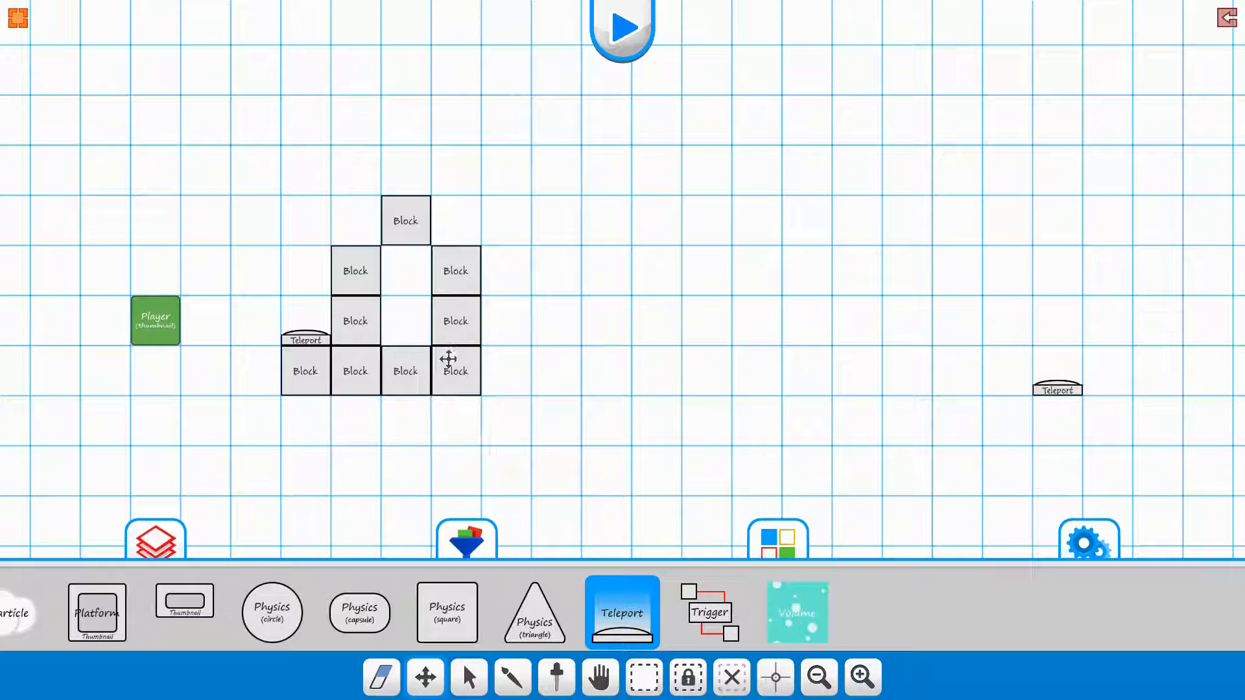
pyautogui.scroll(3, 404, 378)
pyautogui.moveTo(286, 319); pyautogui.dragTo(709, 378, button='middle')
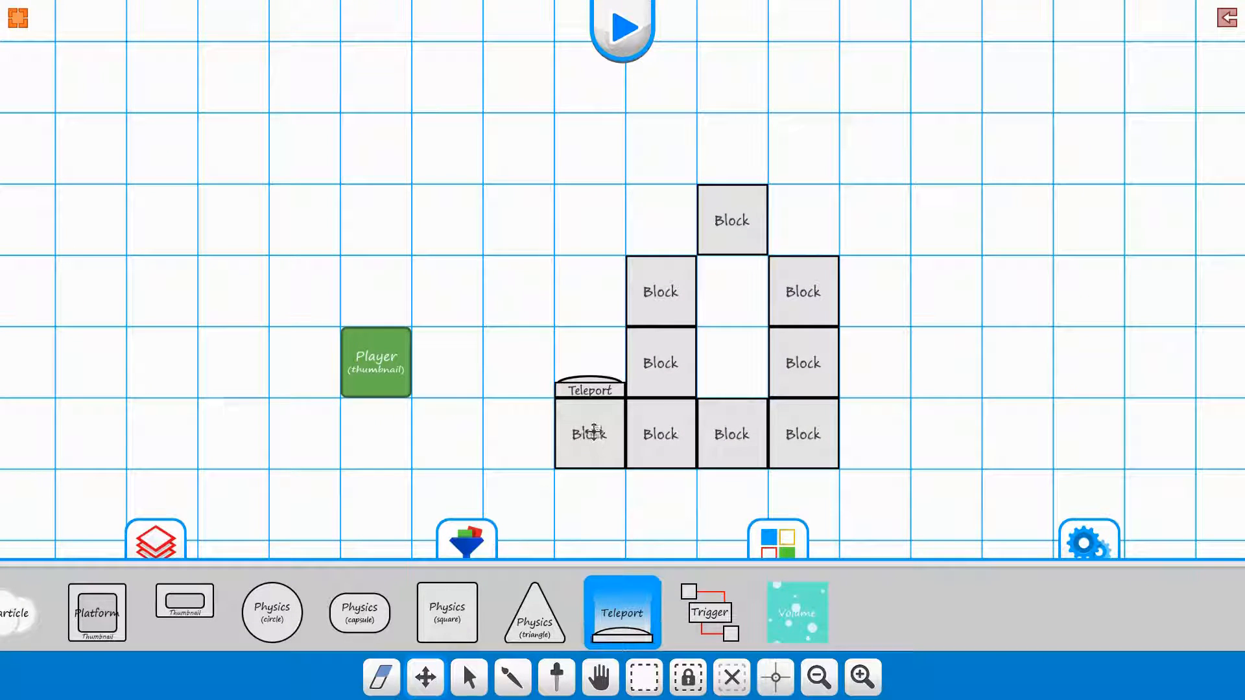
pyautogui.moveTo(593, 432); pyautogui.dragTo(769, 314)
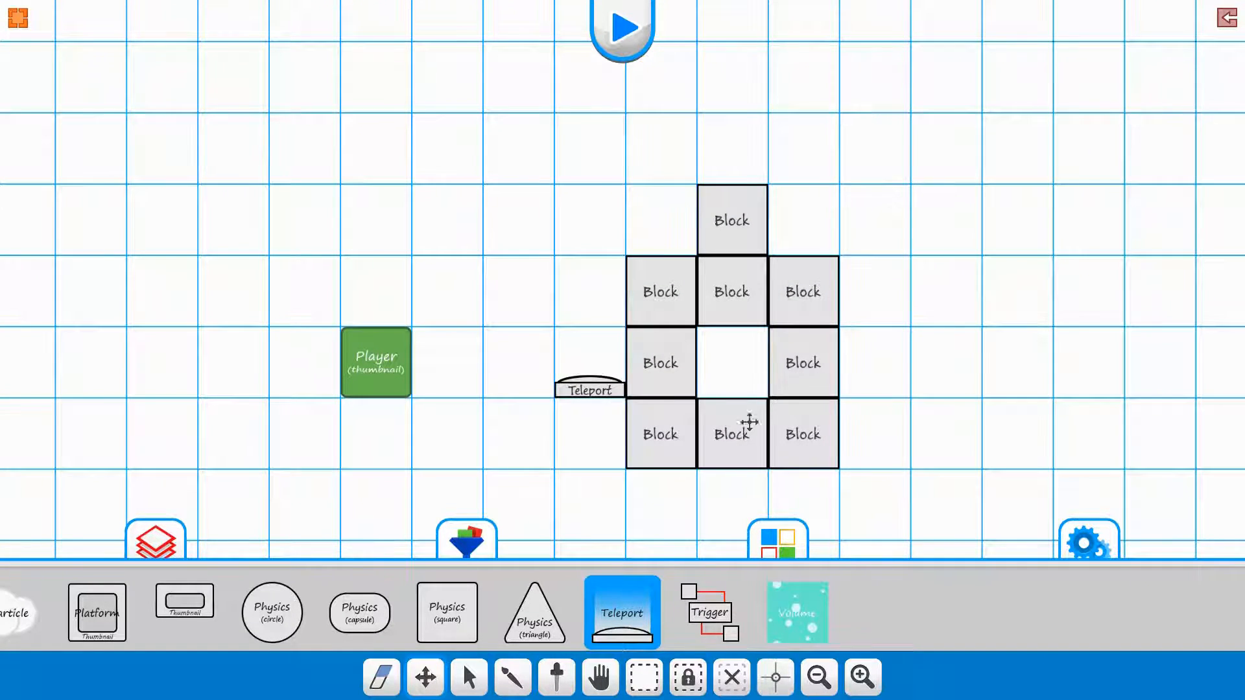
# Turn off the collider of the middle block in the house's base
pyautogui.moveTo(765, 415); pyautogui.dragTo(428, 332, button='middle')
pyautogui.click(429, 332)
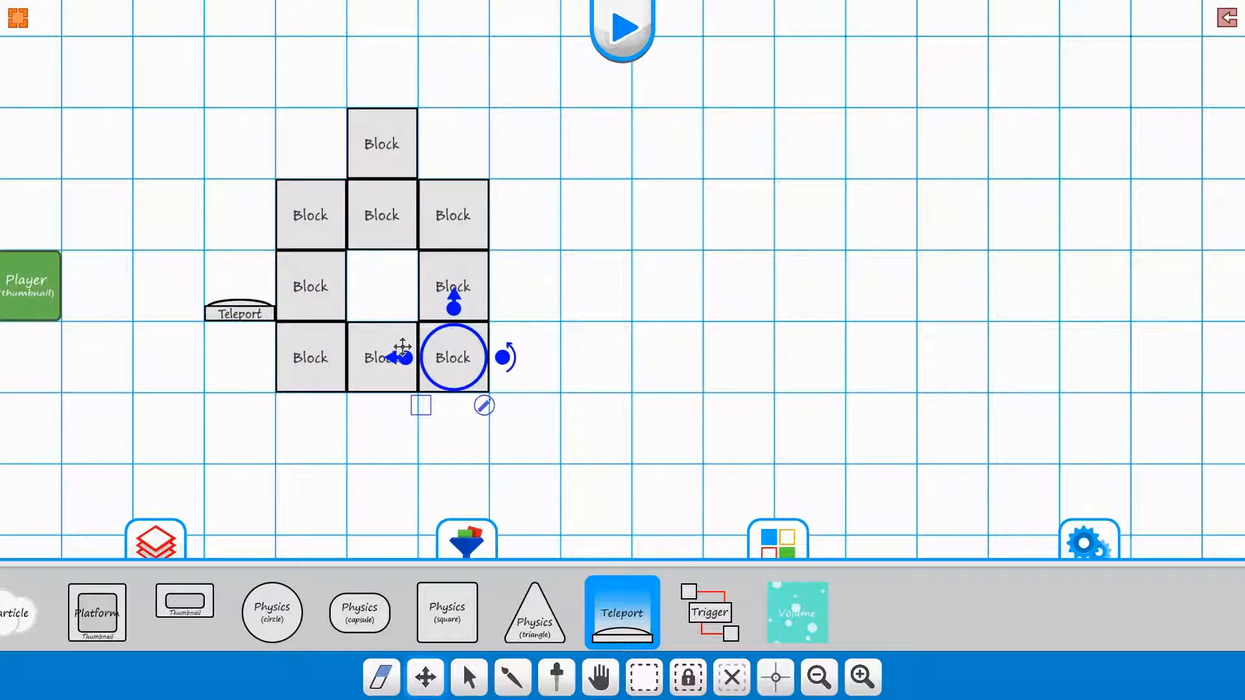
pyautogui.click(319, 448)
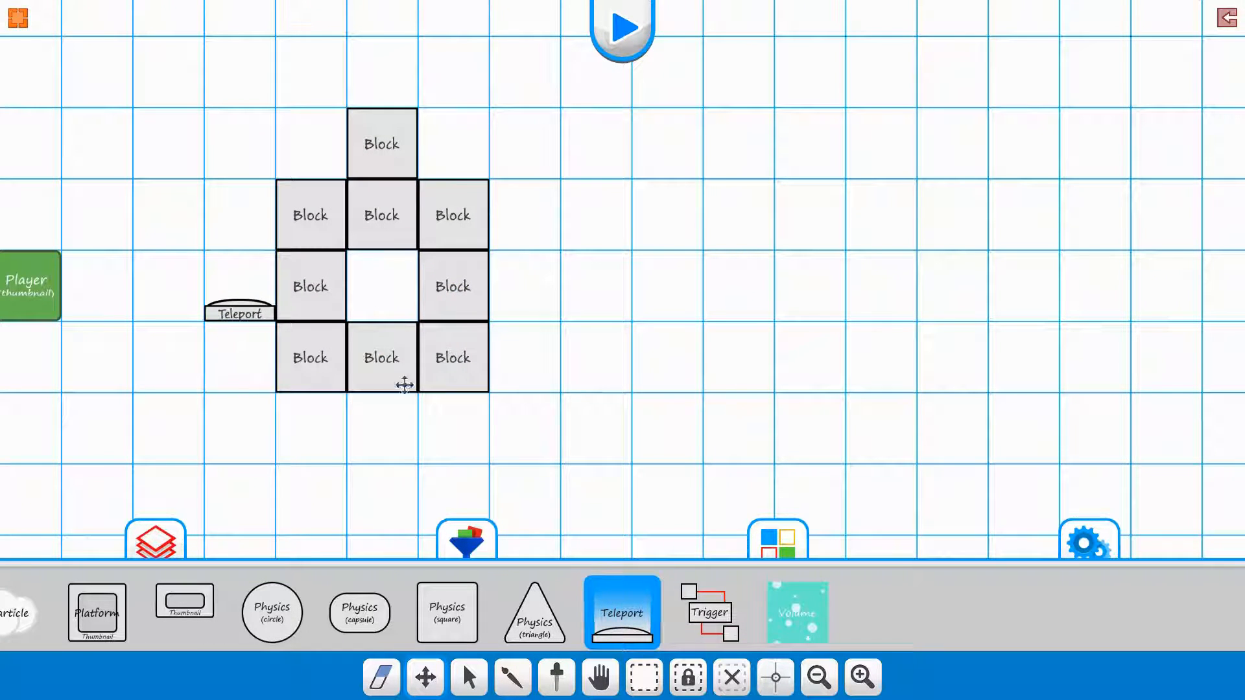
pyautogui.doubleClick(384, 359)
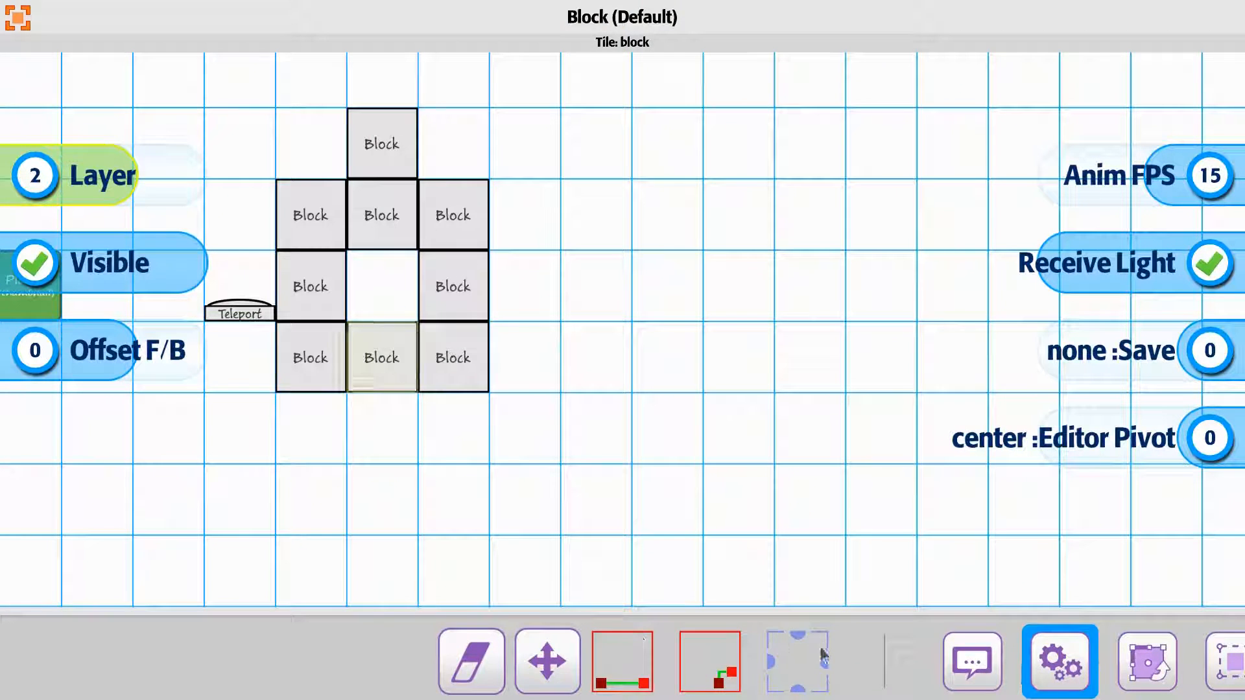
pyautogui.scroll(-8, 822, 655)
pyautogui.click(563, 672)
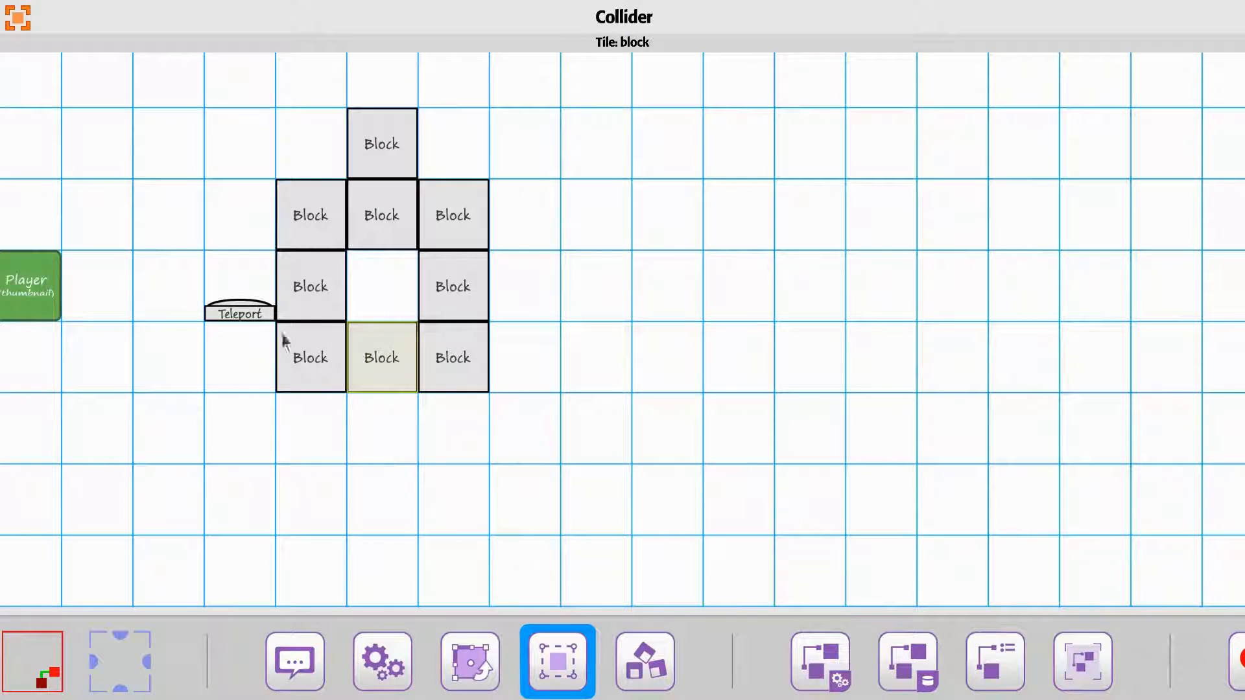
pyautogui.click(48, 179)
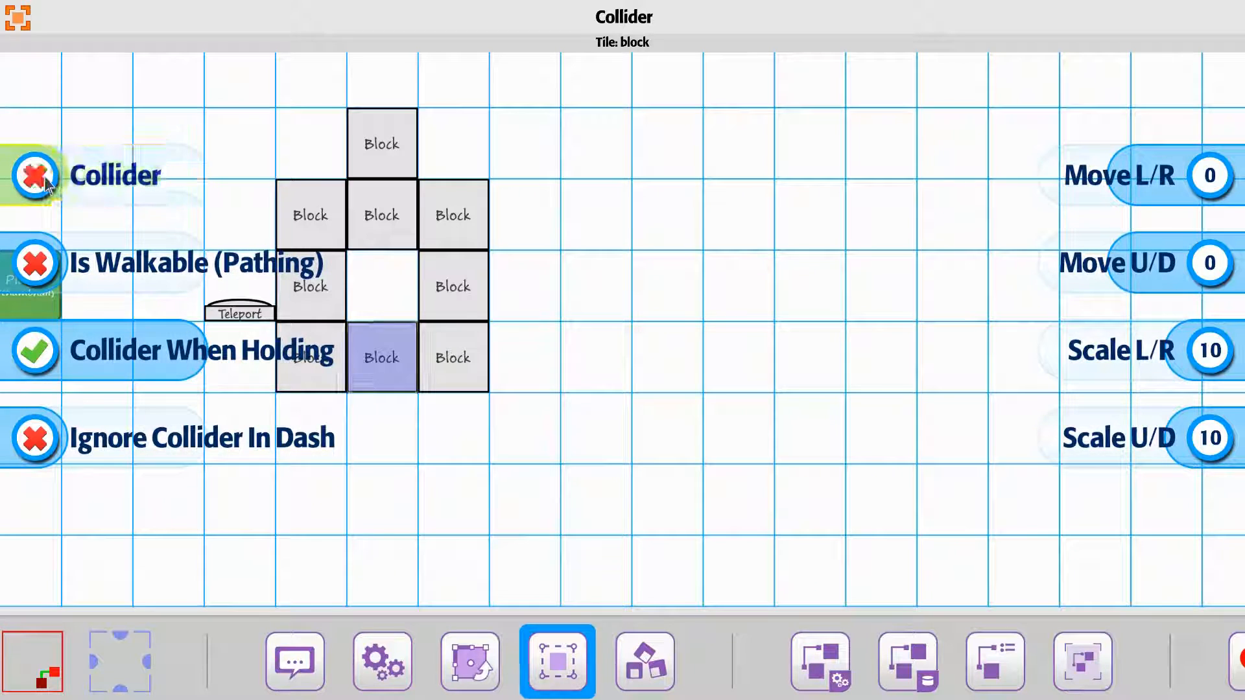
# Set the middle base block's Offset F/B to 5 and move the block up one cell into the centre of the house
pyautogui.click(390, 663)
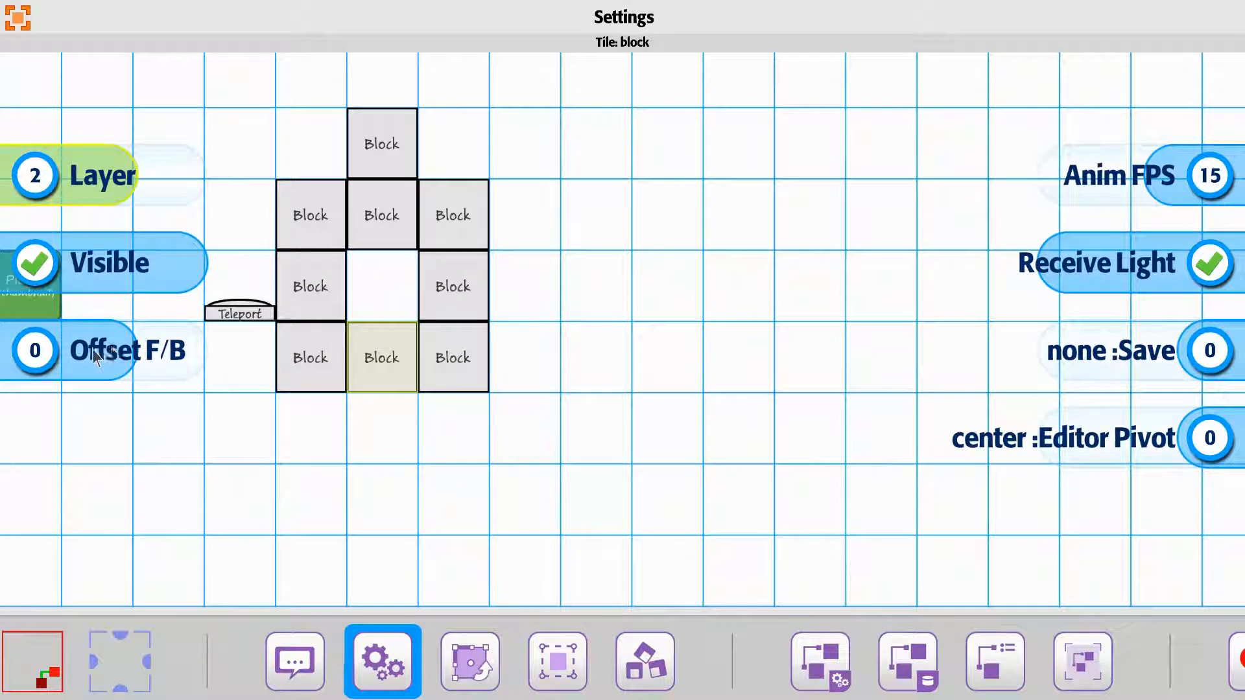
pyautogui.moveTo(93, 349); pyautogui.dragTo(538, 442)
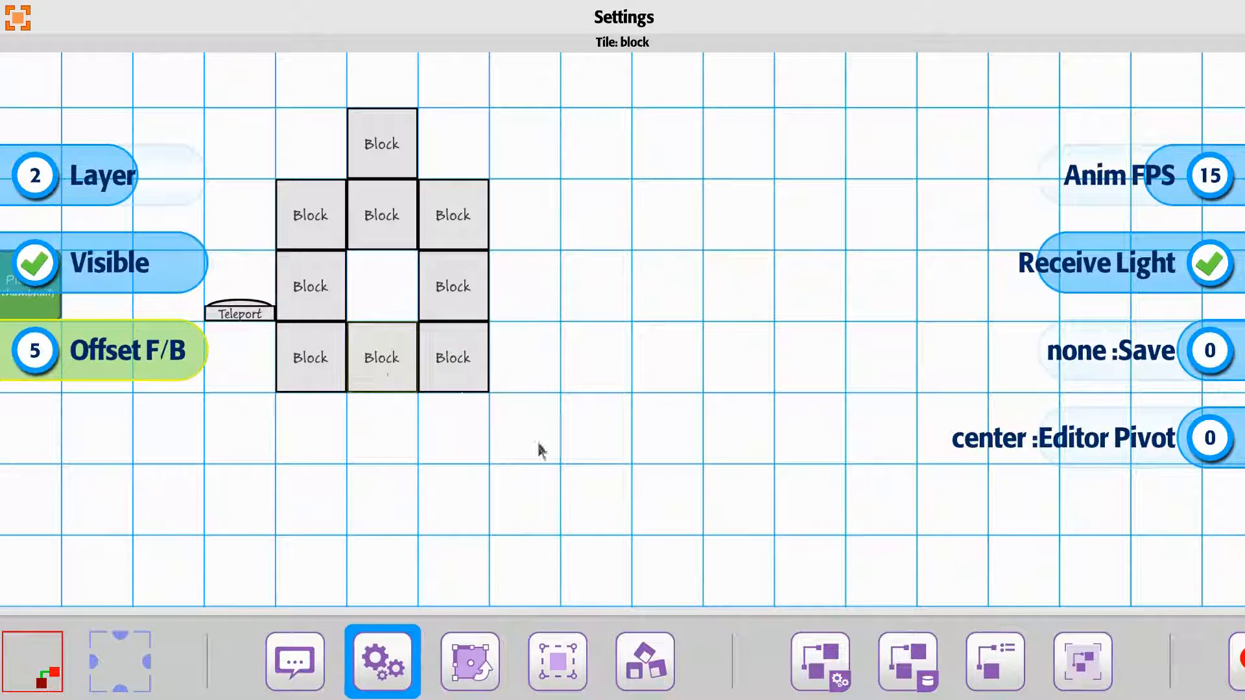
pyautogui.click(427, 426)
pyautogui.moveTo(381, 350); pyautogui.dragTo(385, 313)
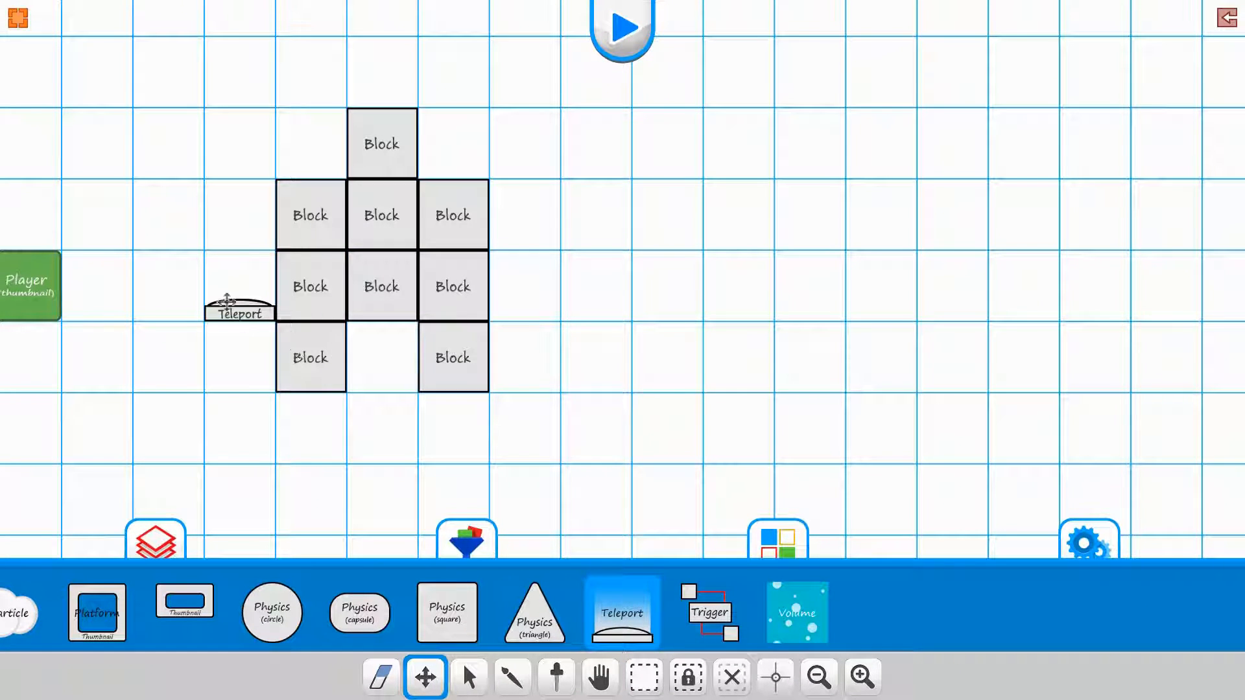
# Set the nearby teleport's Offset F/B to 3 and place it behind the centre block of the house
pyautogui.moveTo(232, 315); pyautogui.dragTo(362, 422)
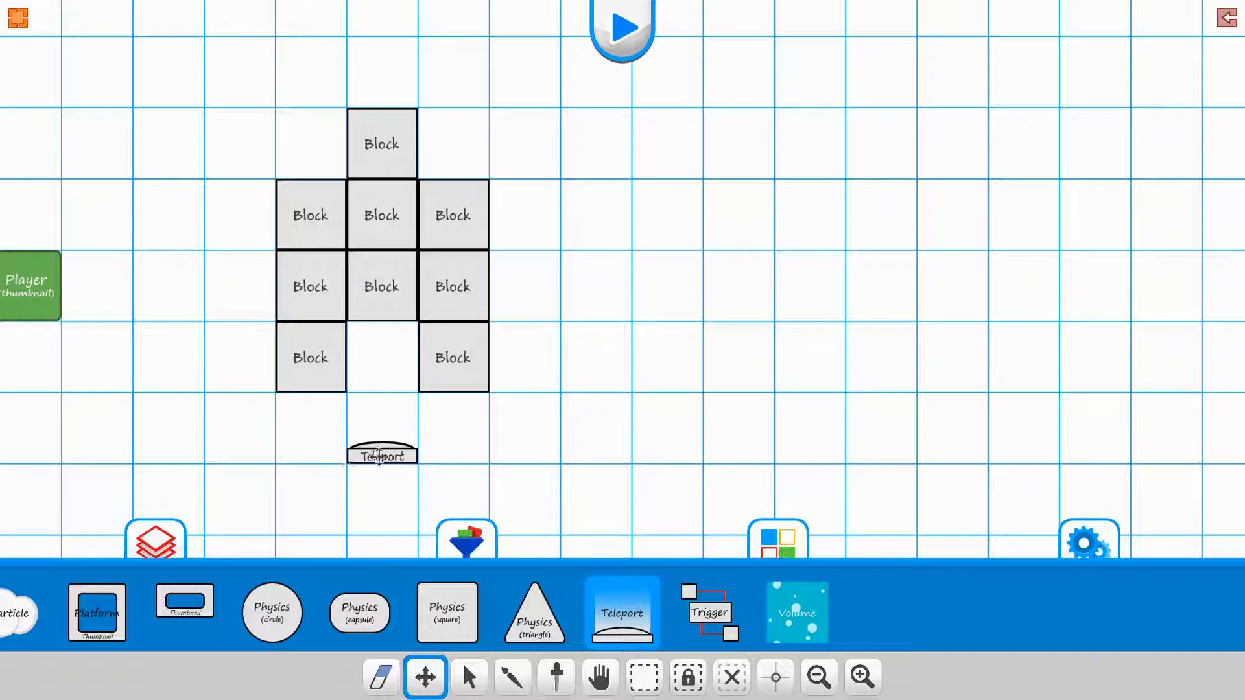
pyautogui.click(379, 456)
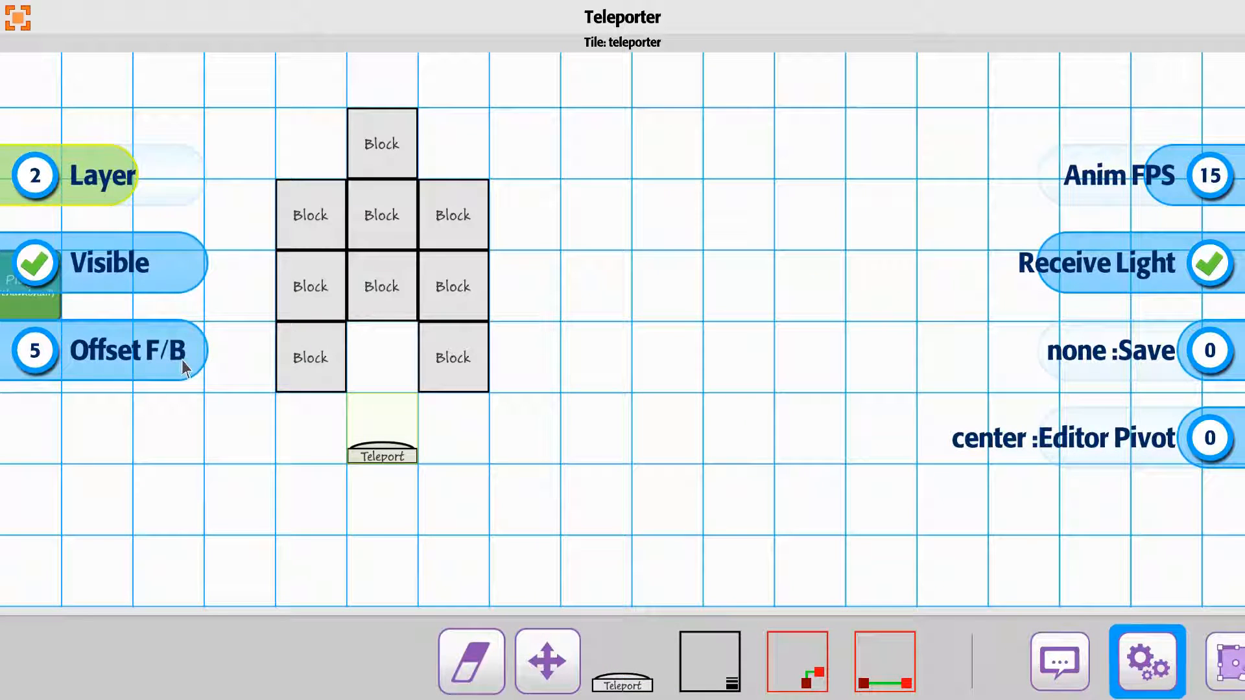
pyautogui.moveTo(181, 361); pyautogui.dragTo(158, 363)
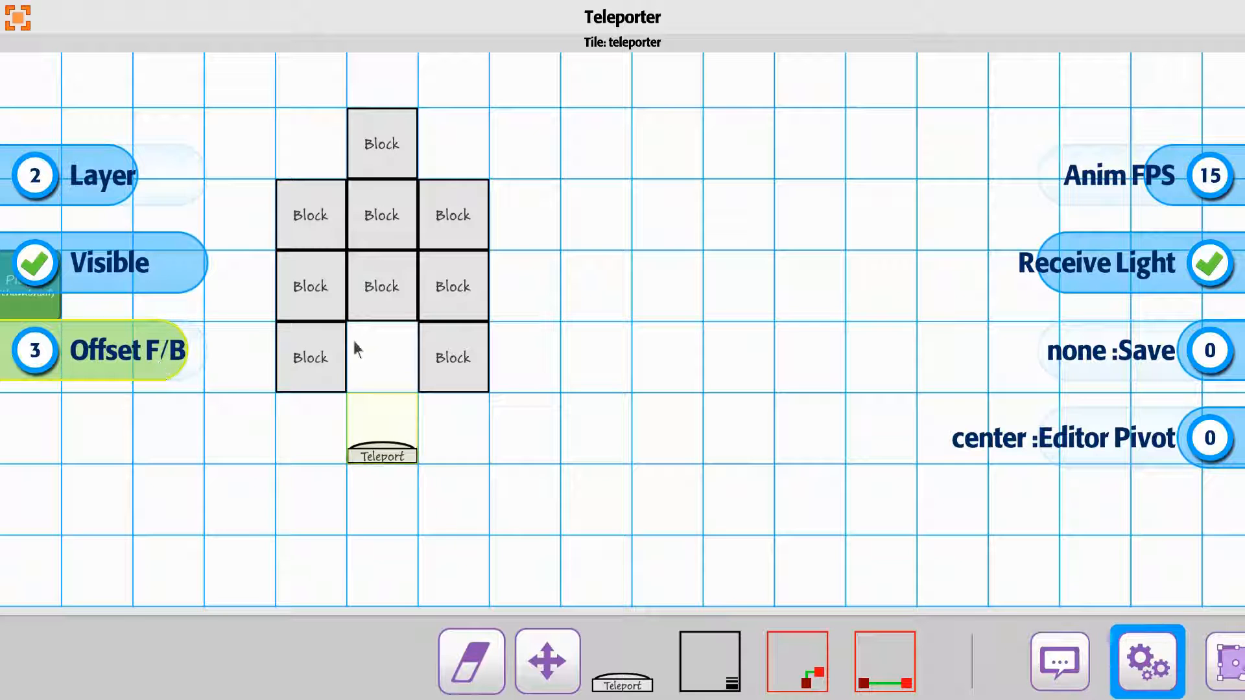
pyautogui.click(299, 481)
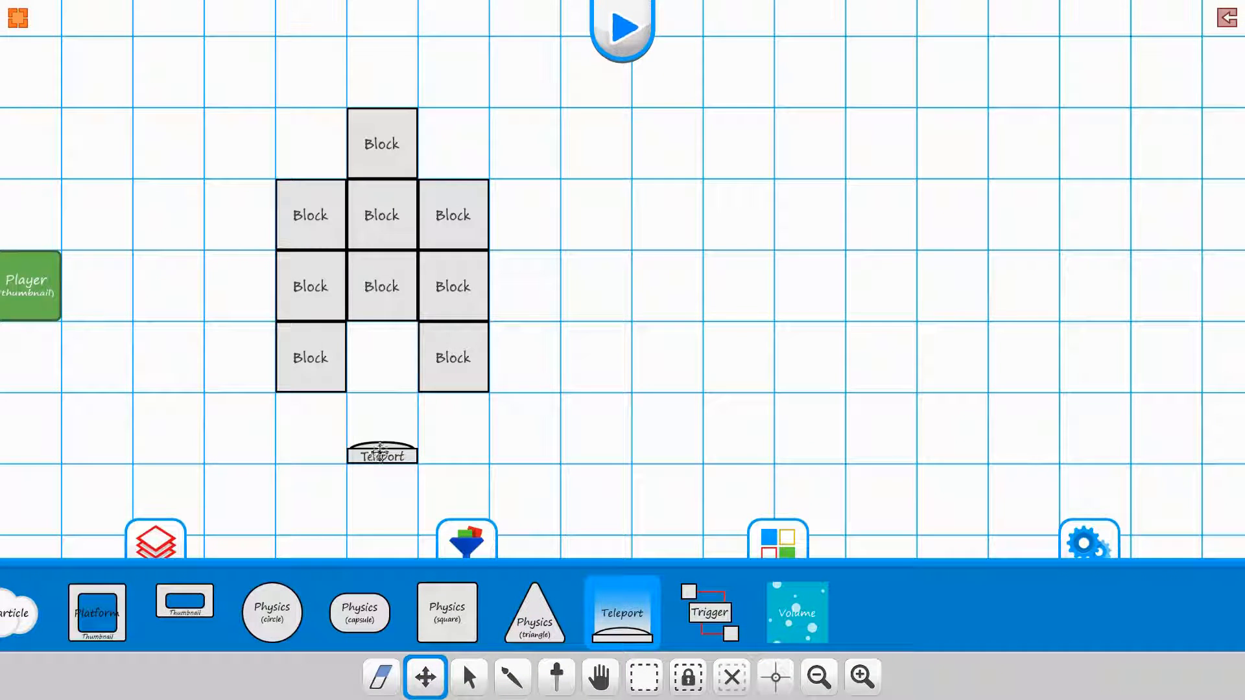
pyautogui.moveTo(380, 452); pyautogui.dragTo(369, 300)
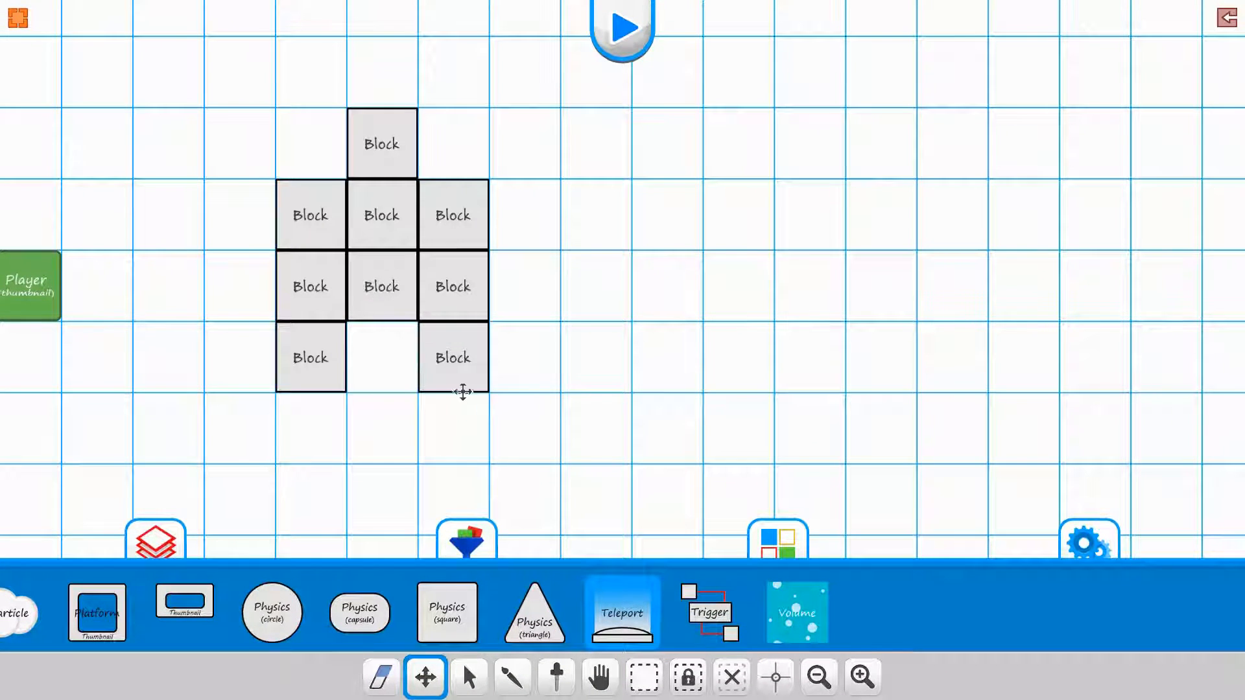
# Move the Player to the cell one row below the house's base and two columns left of its outer wall
pyautogui.moveTo(465, 391); pyautogui.dragTo(456, 344, button='middle')
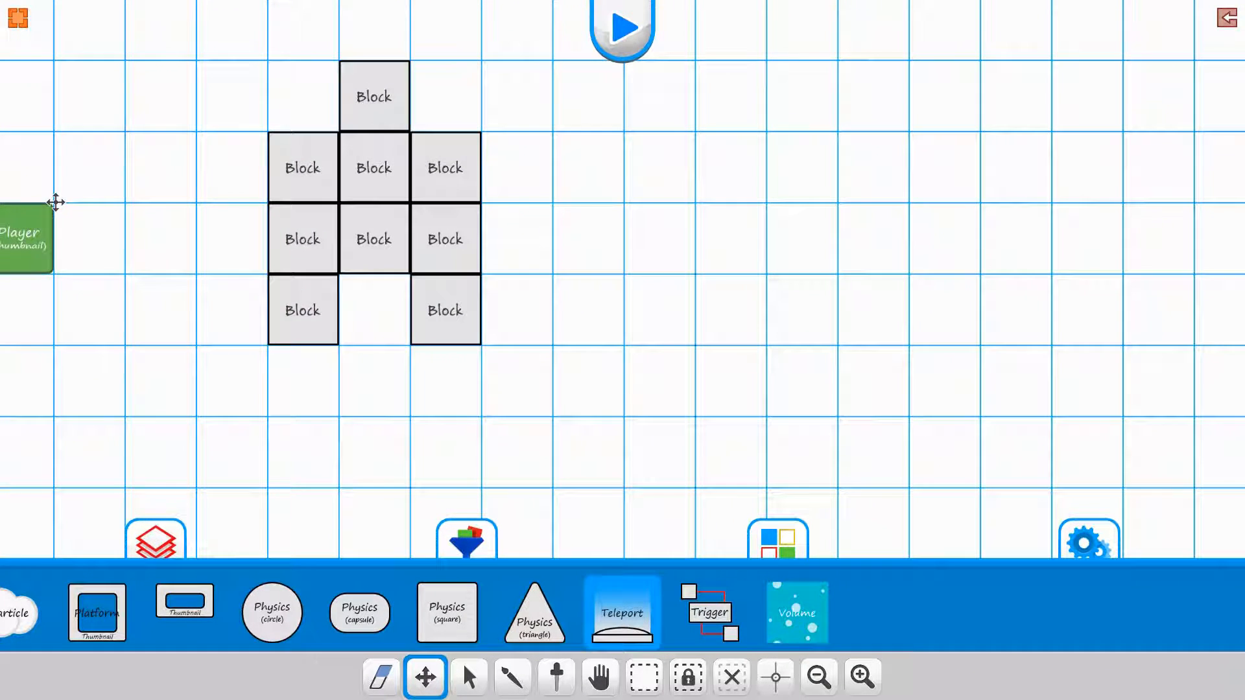
pyautogui.moveTo(52, 207); pyautogui.dragTo(194, 408)
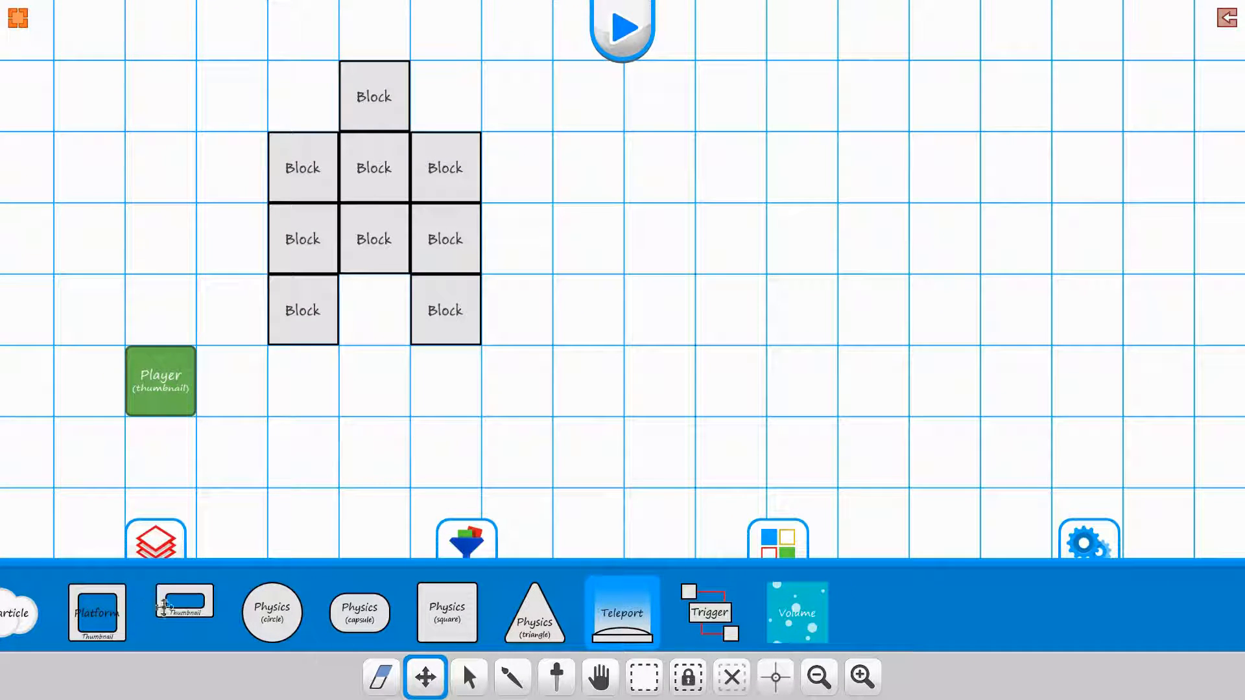
pyautogui.moveTo(164, 610); pyautogui.dragTo(305, 587)
pyautogui.moveTo(105, 339); pyautogui.dragTo(256, 340, button='middle')
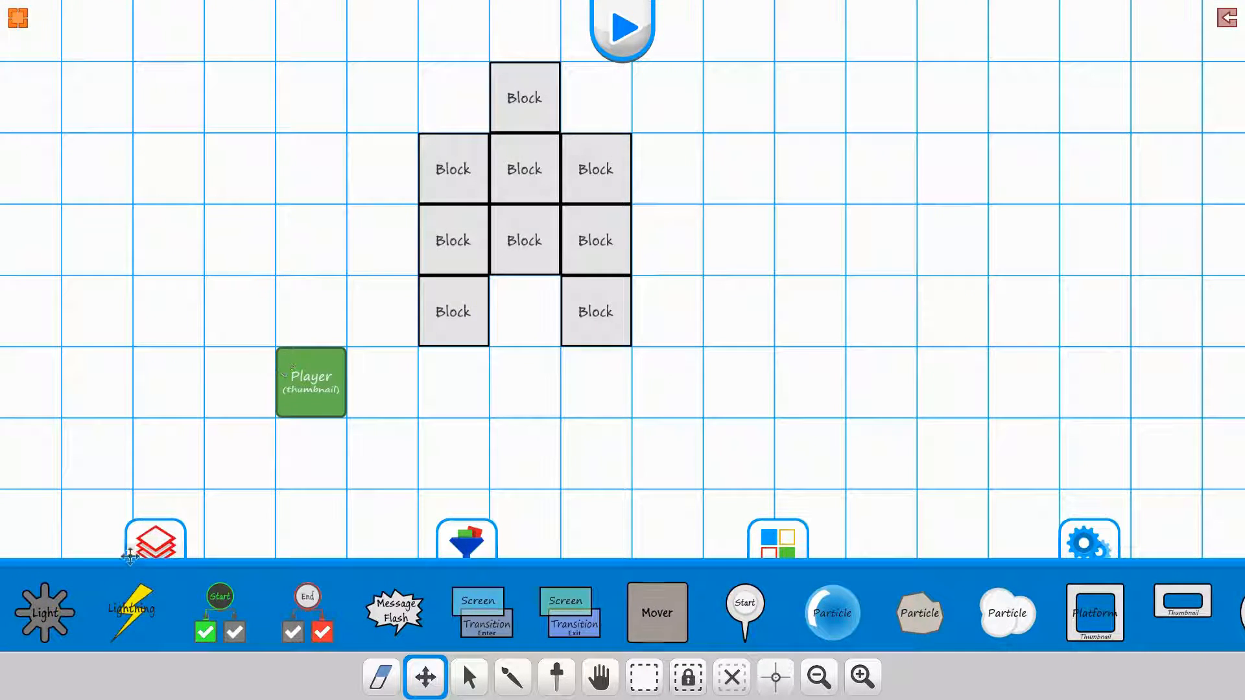
pyautogui.moveTo(72, 620); pyautogui.dragTo(337, 601)
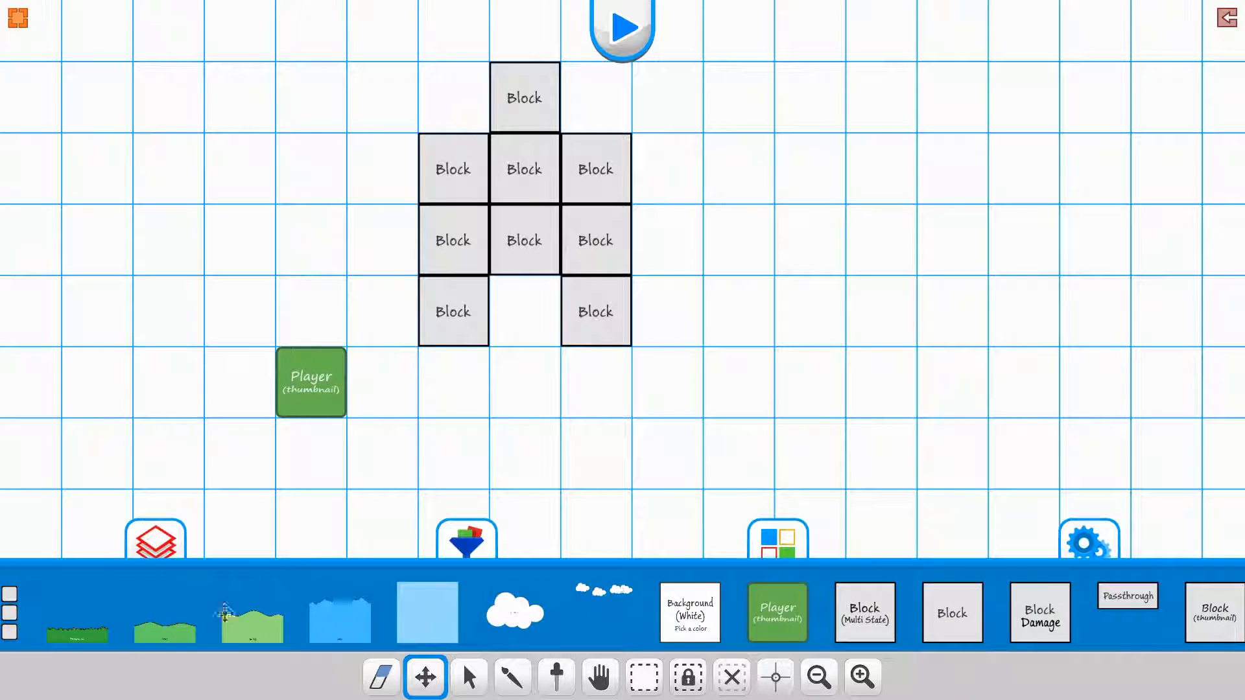
pyautogui.moveTo(295, 621); pyautogui.dragTo(464, 625)
pyautogui.click(1181, 616)
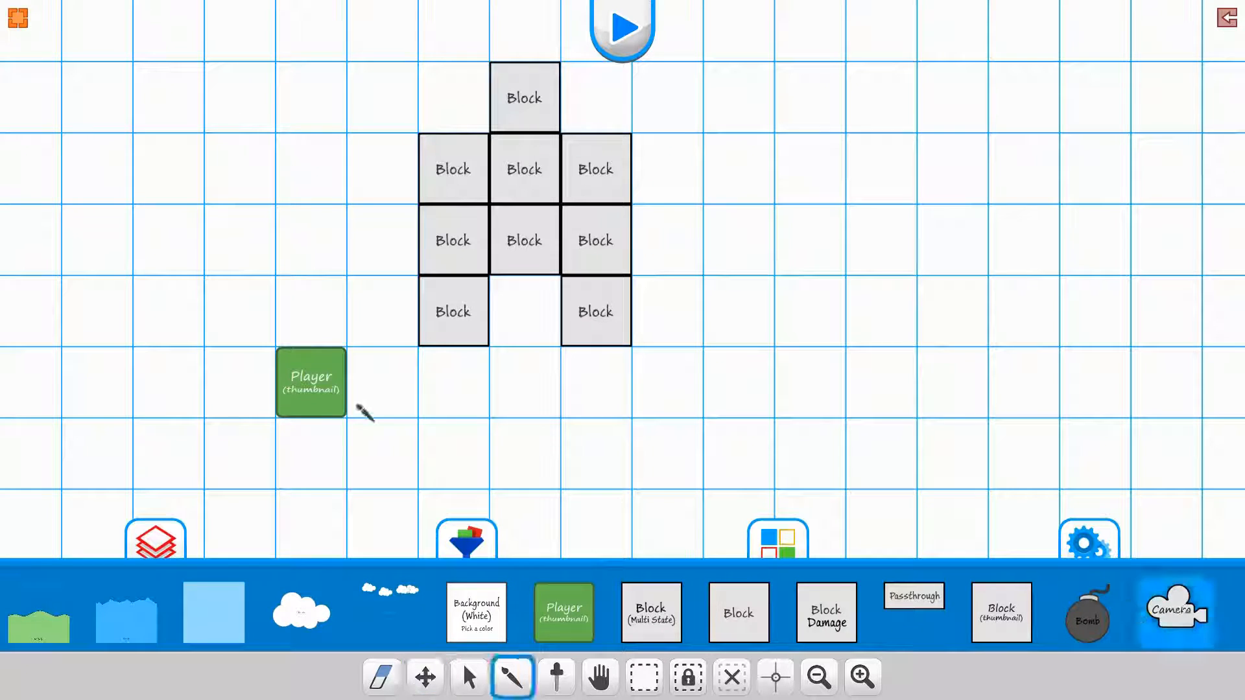
pyautogui.moveTo(621, 322)
pyautogui.mouseDown(button='middle')
pyautogui.moveTo(539, 408)
pyautogui.moveTo(416, 335)
pyautogui.moveTo(442, 340)
pyautogui.mouseUp(button='middle')
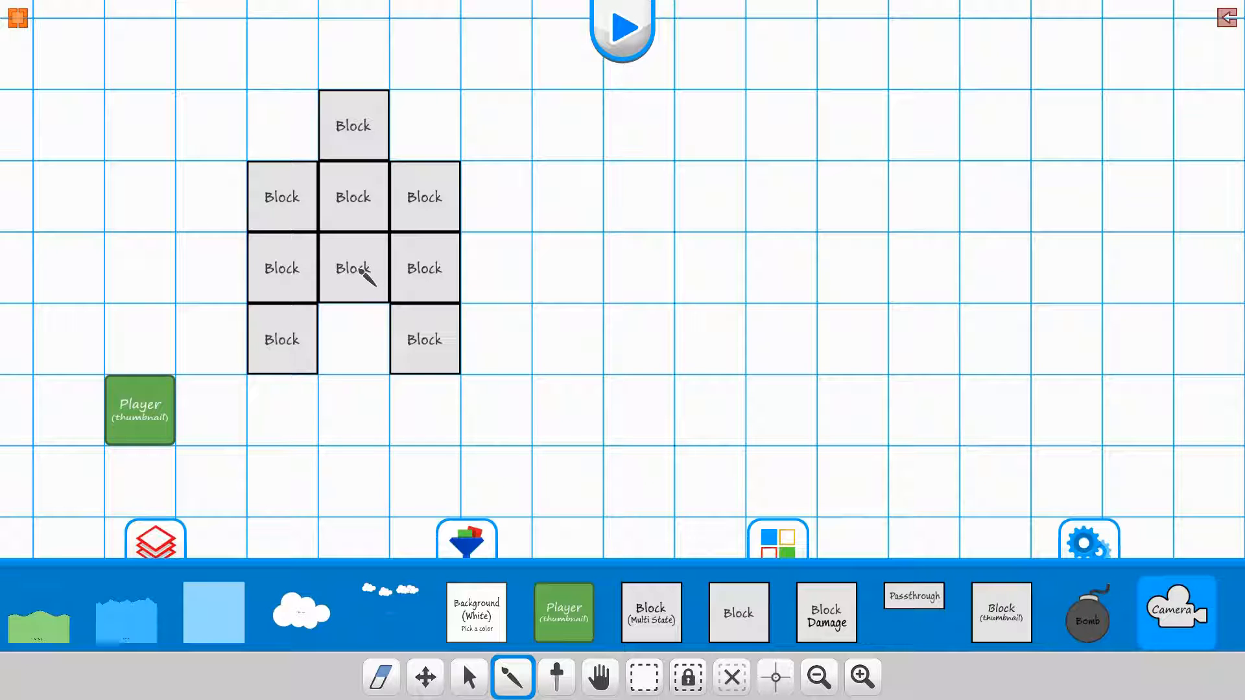
# Paint Block walls around the distant teleport with a one-cell gap in the bottom wall, and erase the two surplus blocks outside the left wall
pyautogui.moveTo(1040, 304); pyautogui.dragTo(652, 306, button='middle')
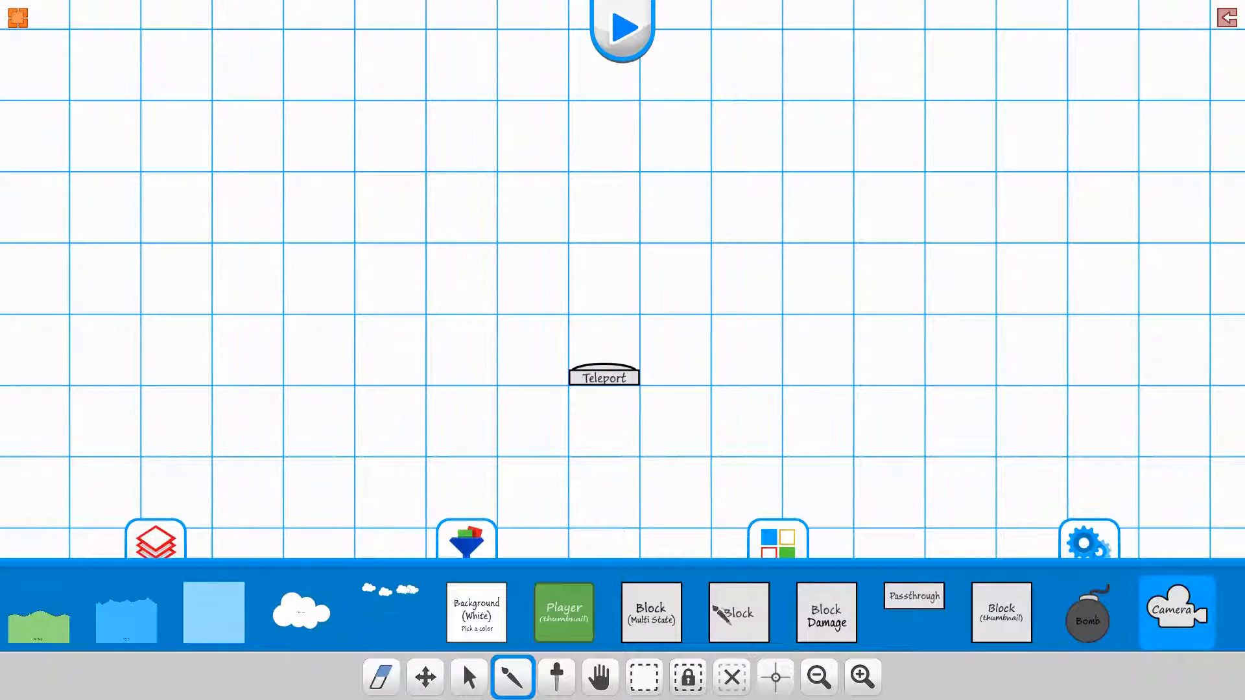
pyautogui.click(717, 609)
pyautogui.moveTo(740, 500)
pyautogui.mouseDown()
pyautogui.moveTo(620, 500)
pyautogui.moveTo(375, 411)
pyautogui.moveTo(367, 158)
pyautogui.moveTo(693, 144)
pyautogui.moveTo(823, 92)
pyautogui.moveTo(920, 275)
pyautogui.moveTo(920, 501)
pyautogui.moveTo(819, 524)
pyautogui.mouseUp()
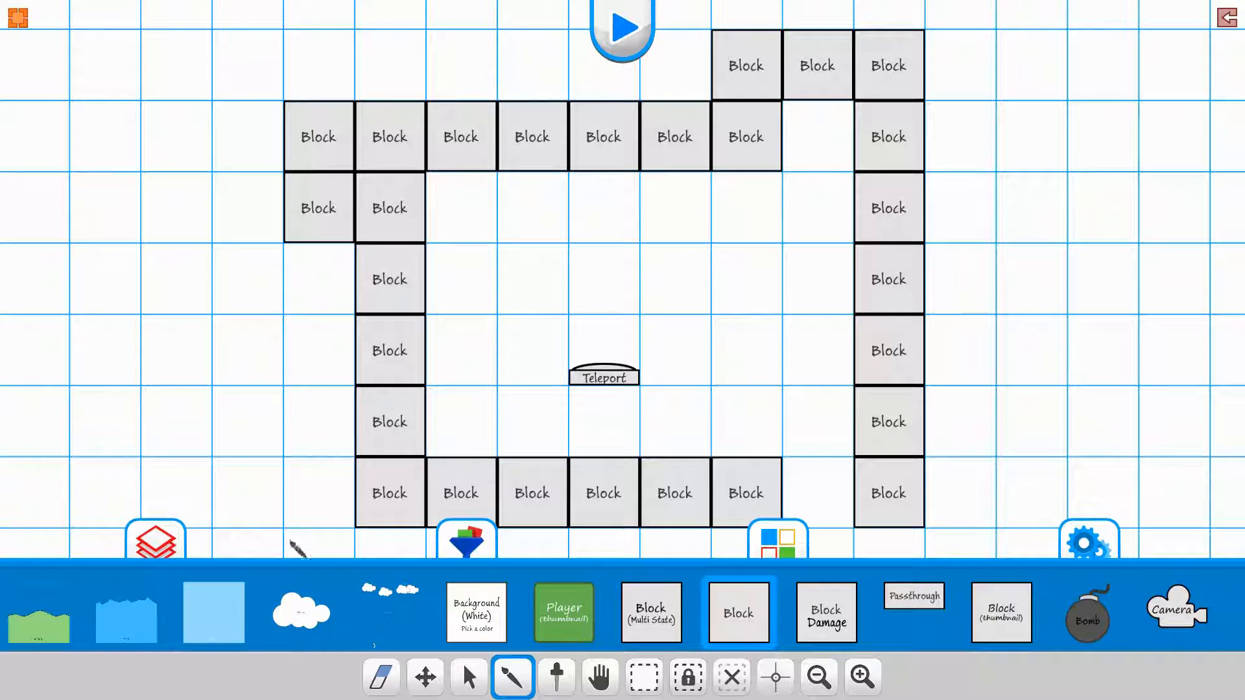
pyautogui.click(382, 677)
pyautogui.moveTo(289, 162); pyautogui.dragTo(325, 245)
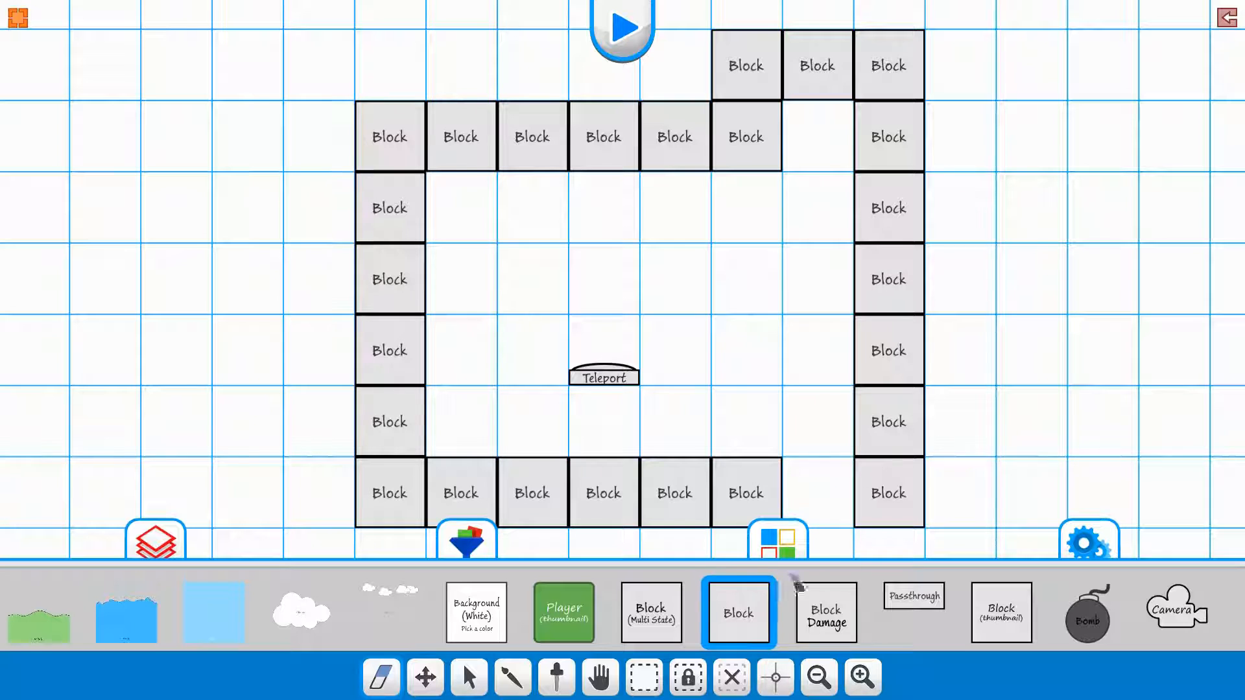
# Move the distant teleport into the gap in the room's bottom wall, beside the right wall
pyautogui.moveTo(664, 396); pyautogui.dragTo(505, 312, button='middle')
pyautogui.click(426, 677)
pyautogui.moveTo(454, 290); pyautogui.dragTo(654, 390)
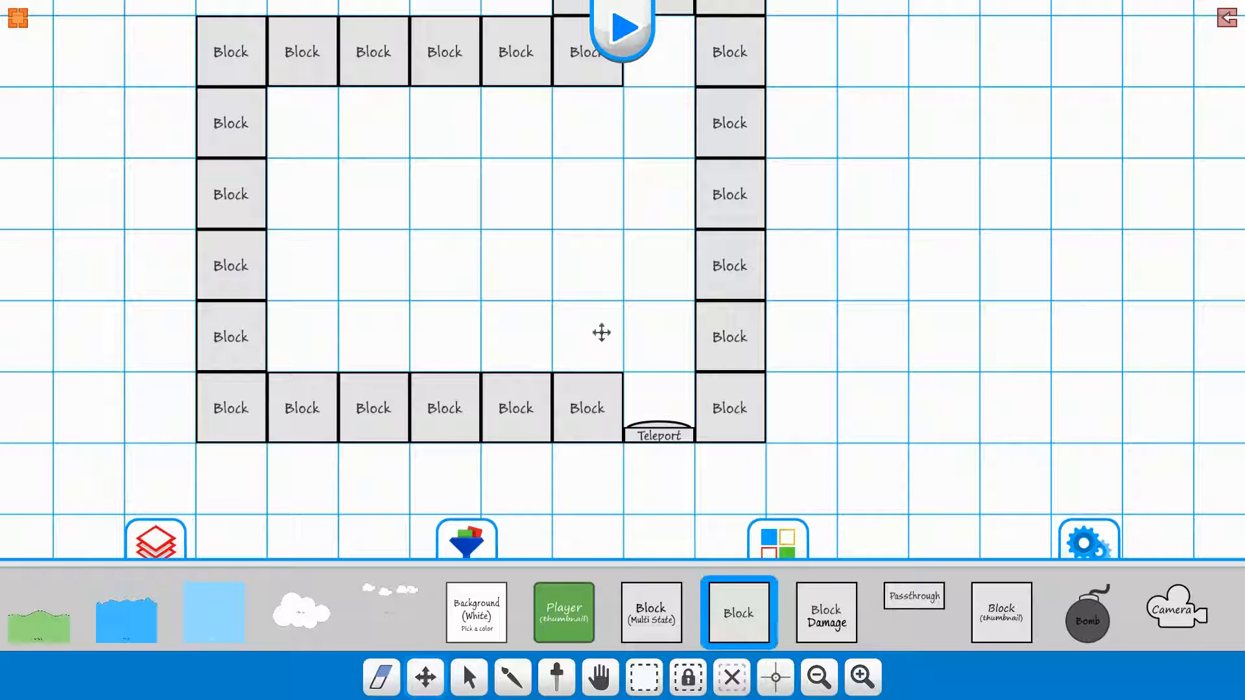
pyautogui.moveTo(613, 290); pyautogui.dragTo(528, 364, button='middle')
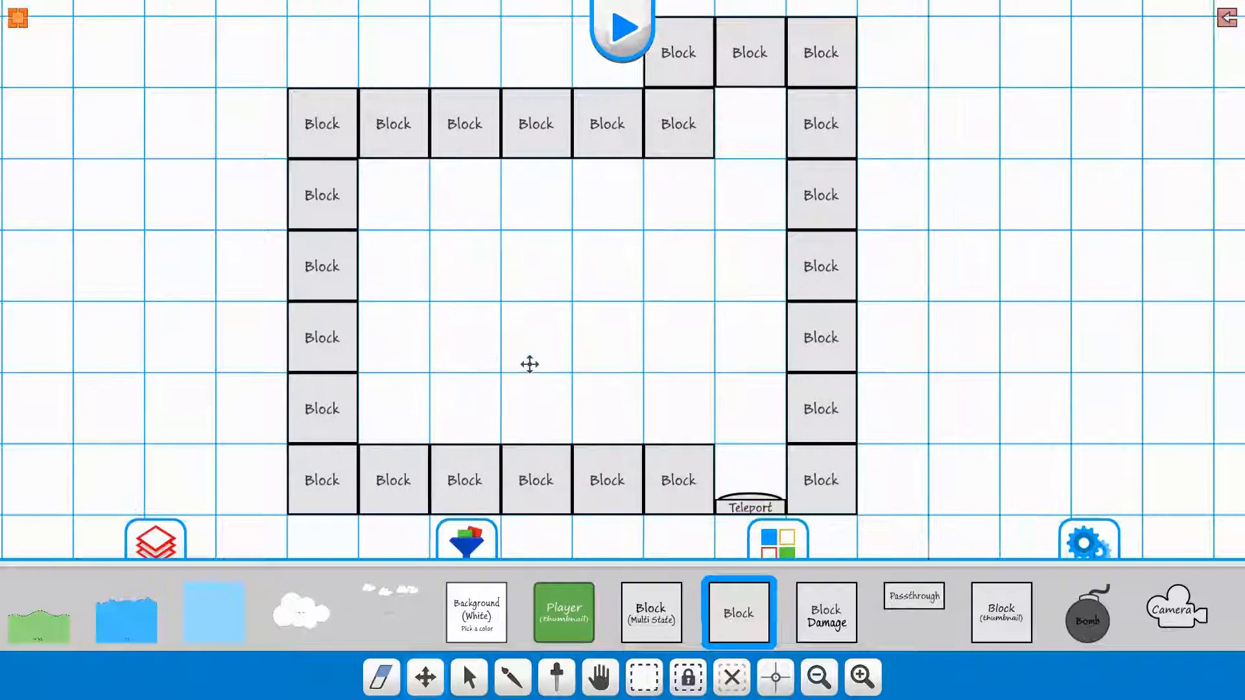
# Place a Block inside the room and set its Scale U/D to 50 and Scale L/R to 64
pyautogui.click(737, 626)
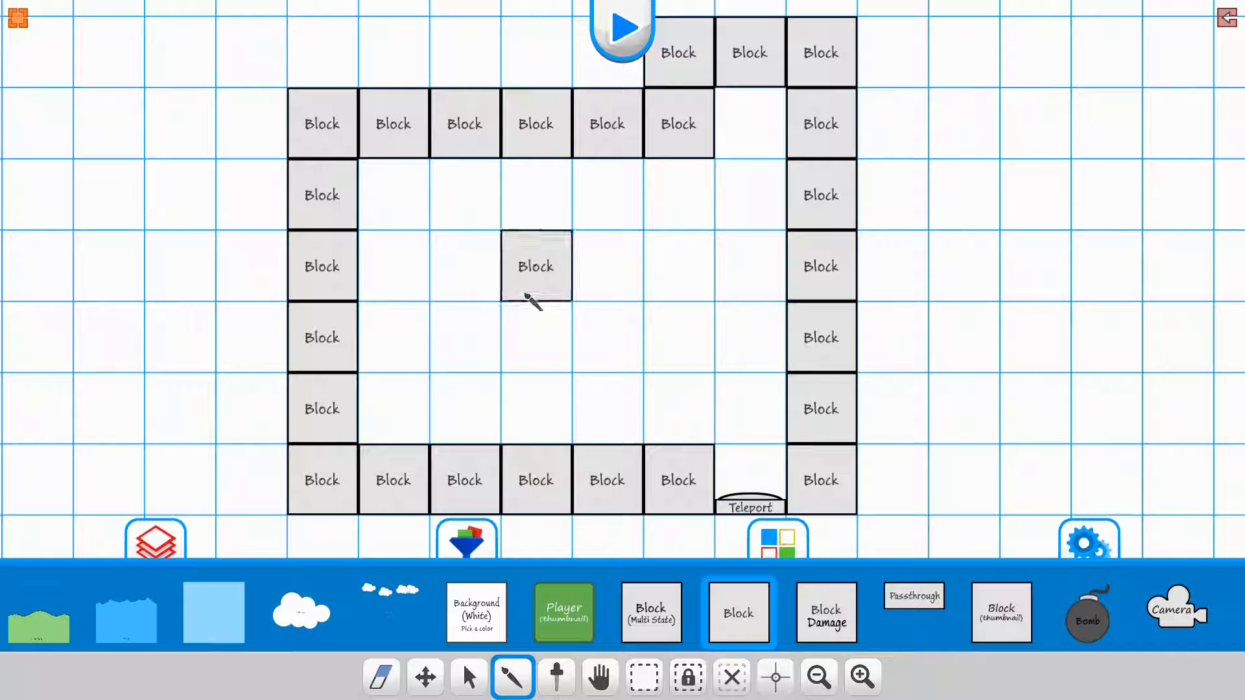
pyautogui.click(536, 267)
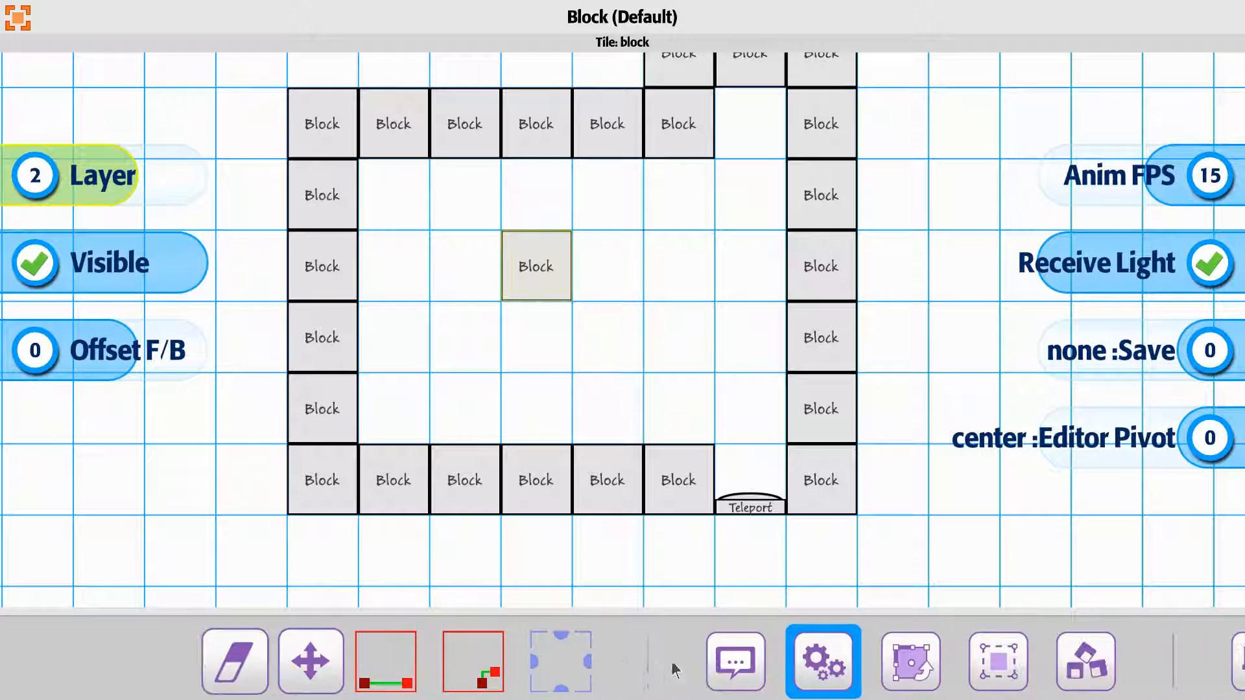
pyautogui.moveTo(672, 670); pyautogui.dragTo(35, 668)
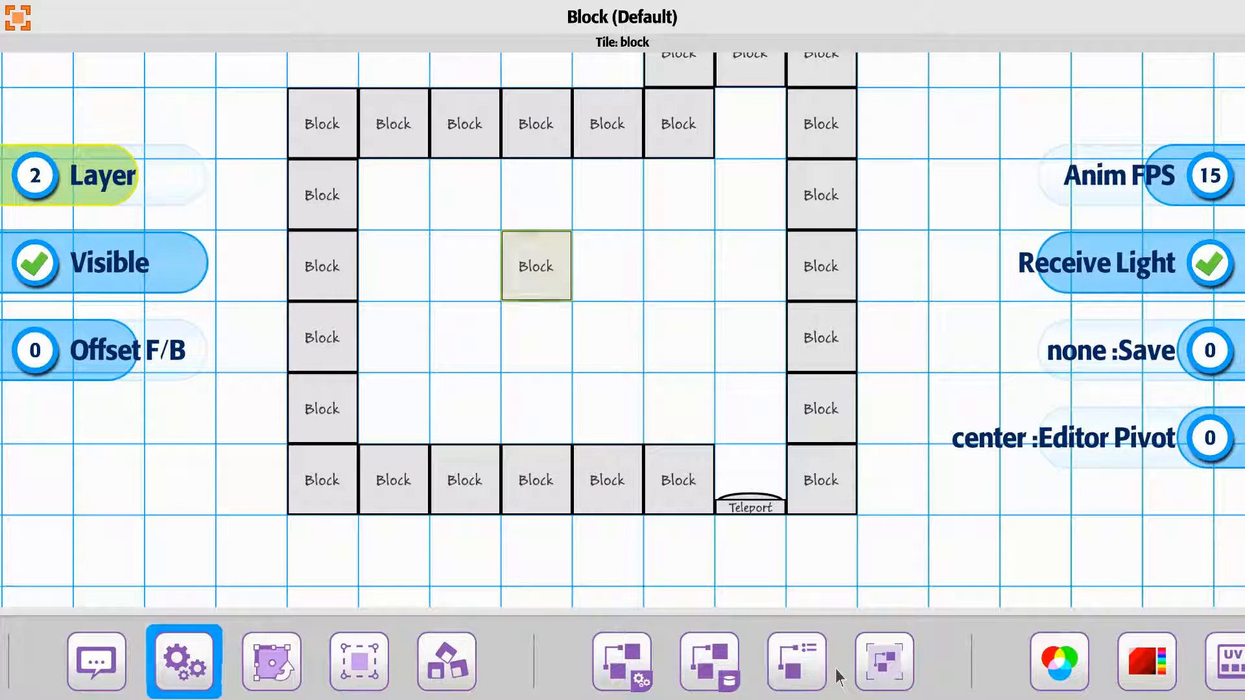
pyautogui.moveTo(324, 672); pyautogui.dragTo(477, 674)
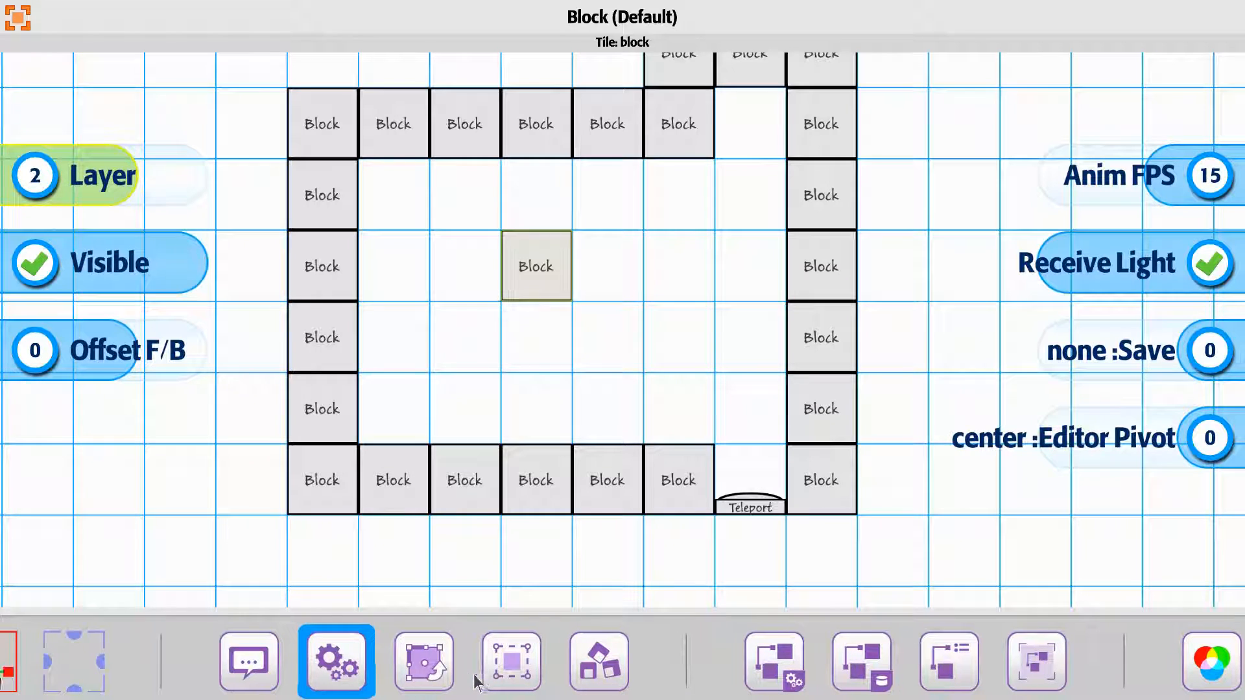
pyautogui.click(431, 666)
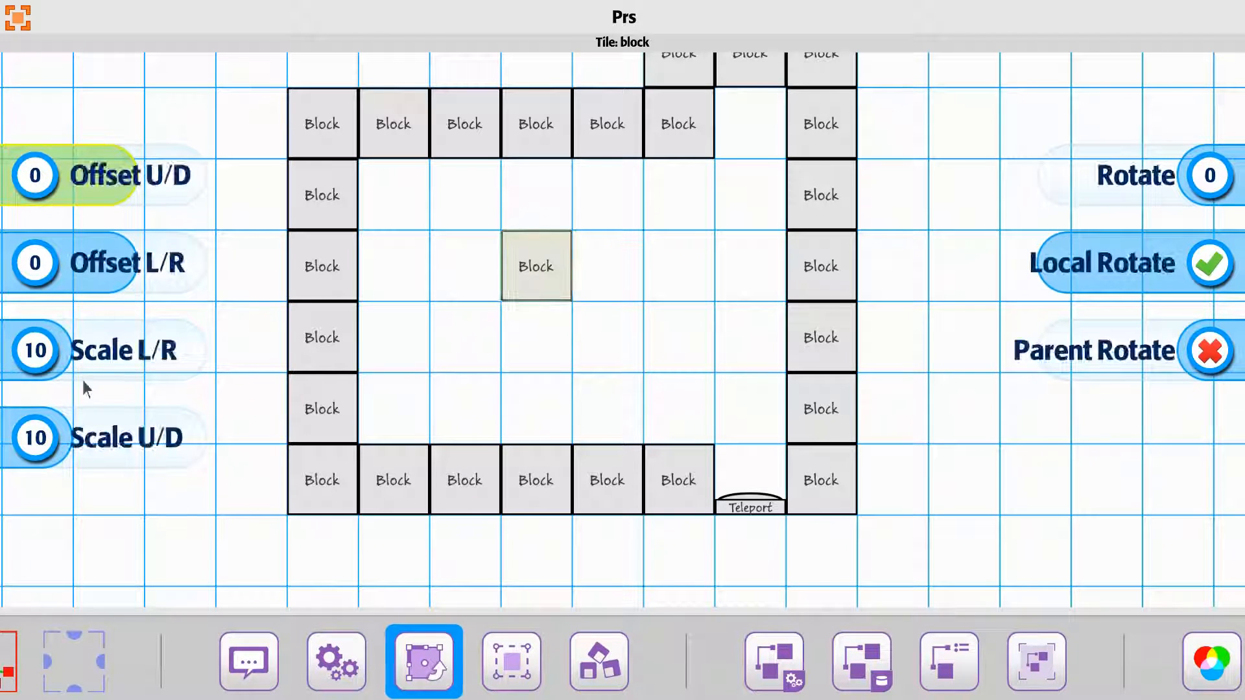
pyautogui.moveTo(47, 449); pyautogui.dragTo(64, 442)
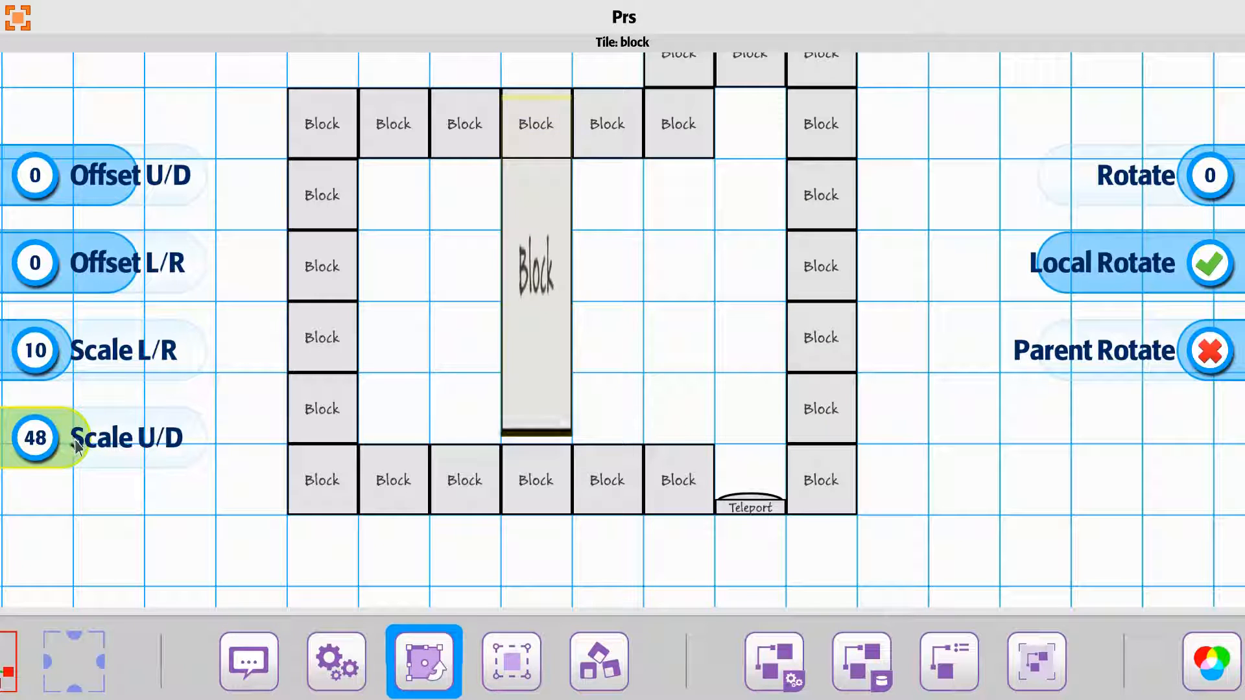
pyautogui.scroll(2, 75, 440)
pyautogui.moveTo(44, 368); pyautogui.dragTo(65, 369)
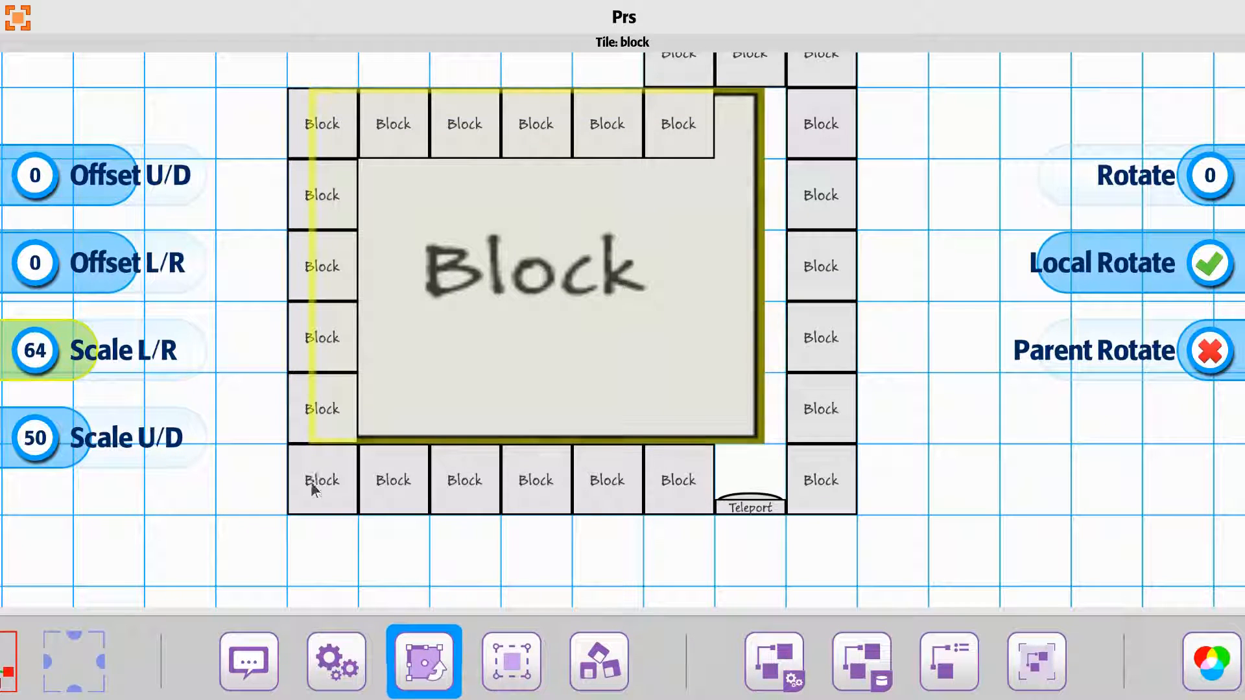
# Set the enlarged block's Offset F/B to -3 and its Brightness to 65
pyautogui.click(338, 656)
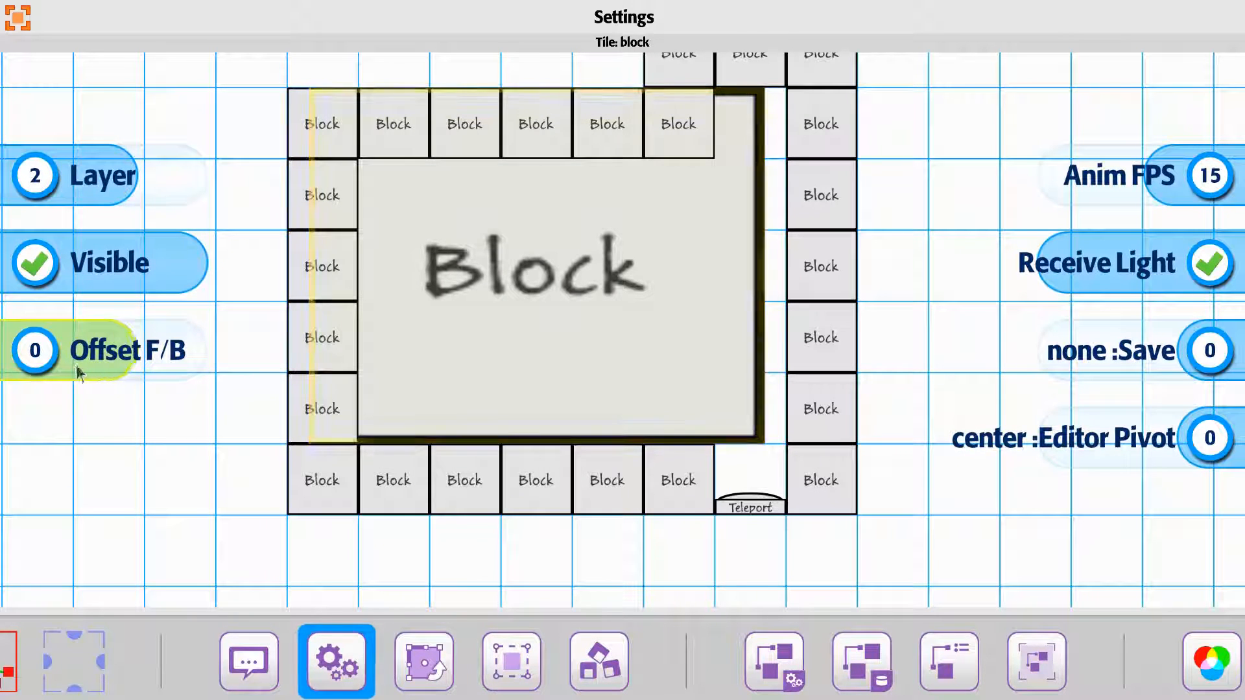
pyautogui.moveTo(76, 364)
pyautogui.mouseDown()
pyautogui.moveTo(57, 369)
pyautogui.moveTo(87, 371)
pyautogui.mouseUp()
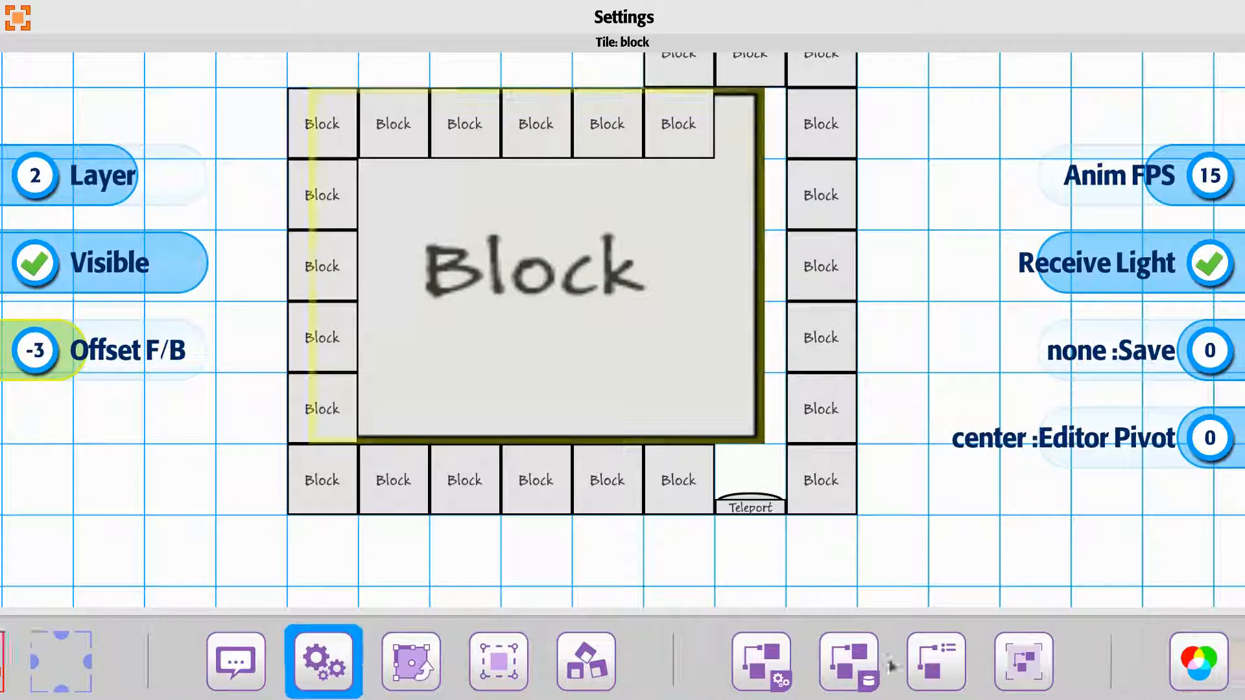
pyautogui.scroll(-5, 892, 667)
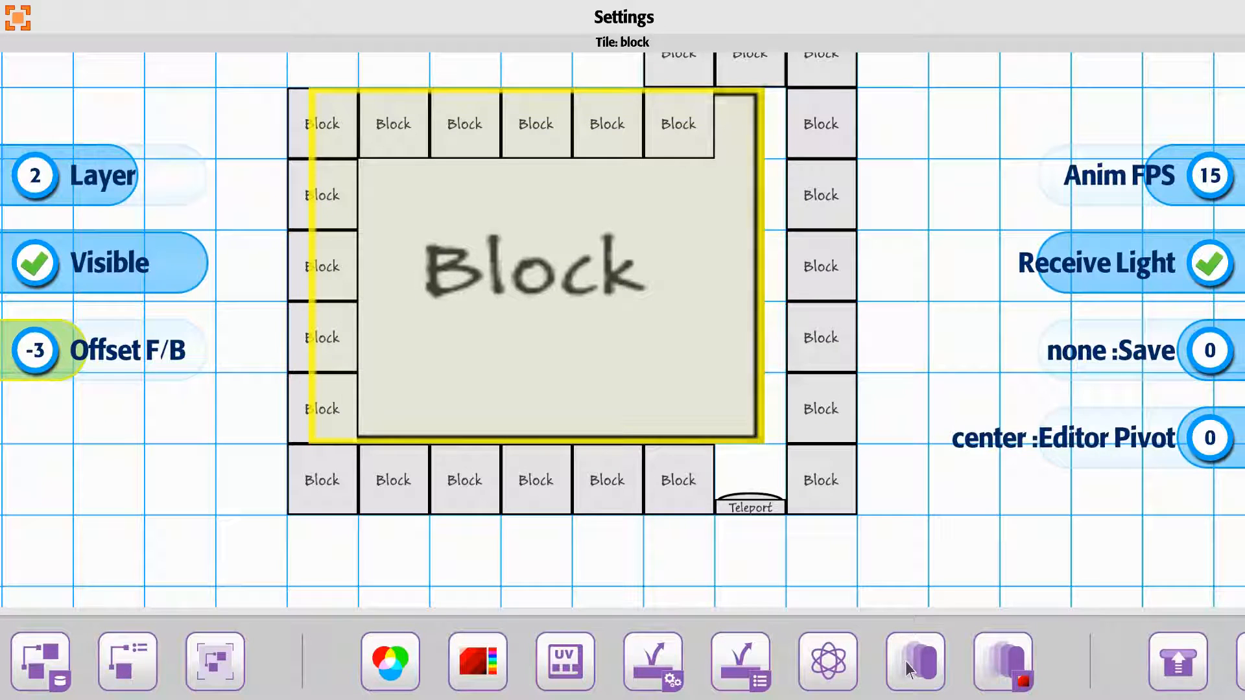
pyautogui.click(479, 672)
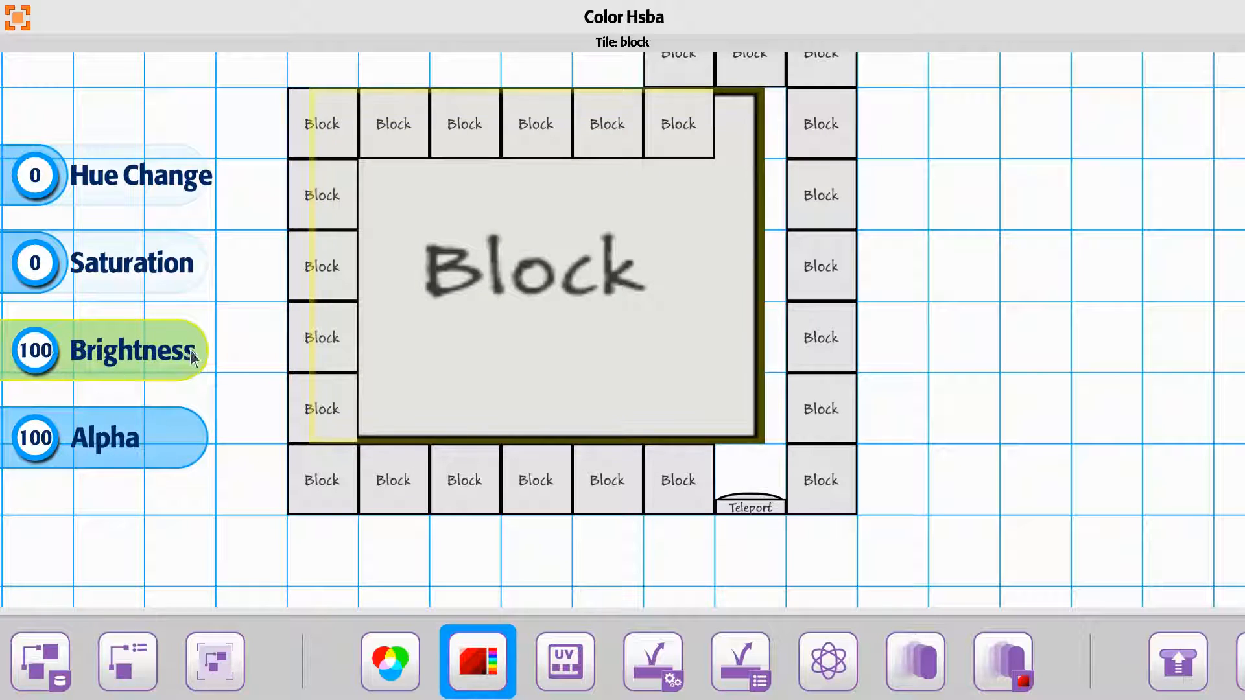
pyautogui.moveTo(193, 356); pyautogui.dragTo(133, 359)
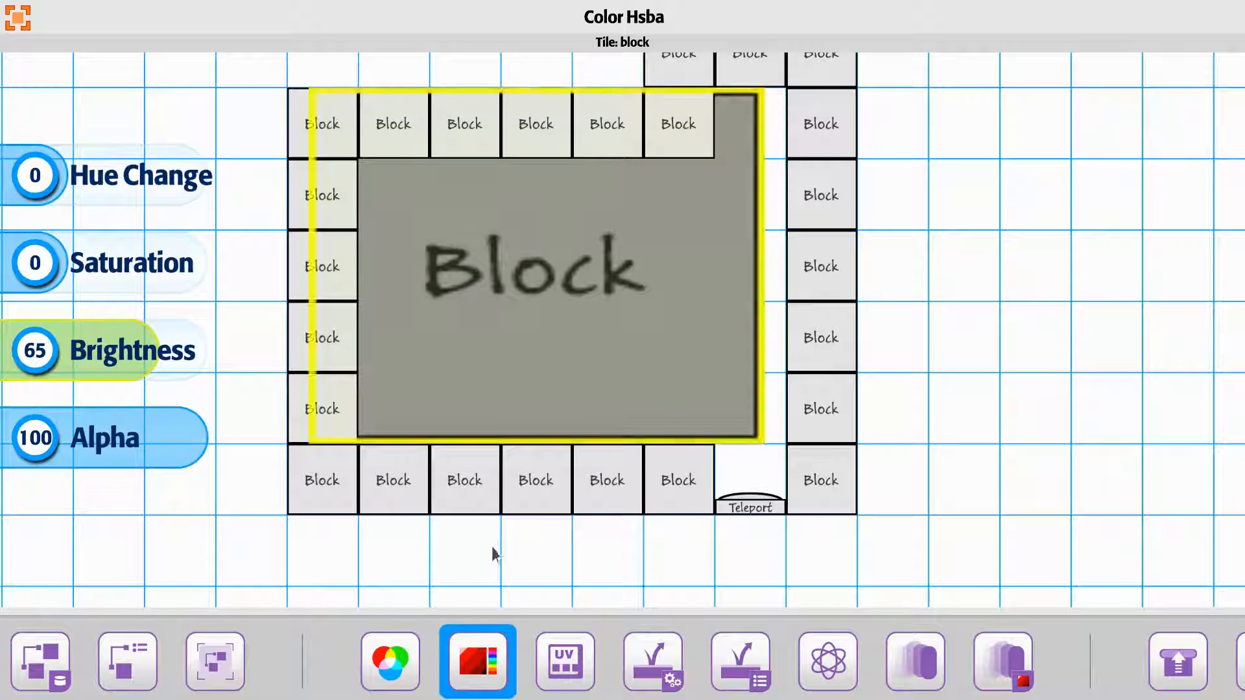
pyautogui.press('Escape')
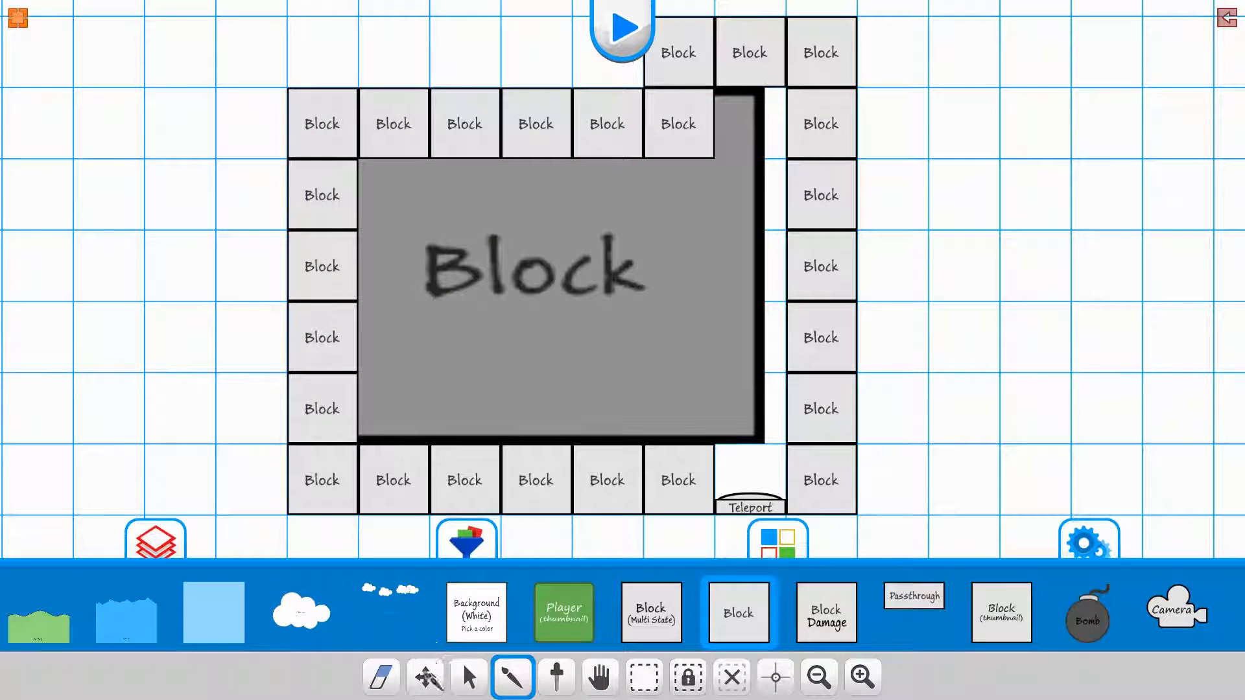
# Move the enlarged block one cell down and half a cell right so it covers the room's interior
pyautogui.click(428, 675)
pyautogui.moveTo(495, 314); pyautogui.dragTo(520, 368)
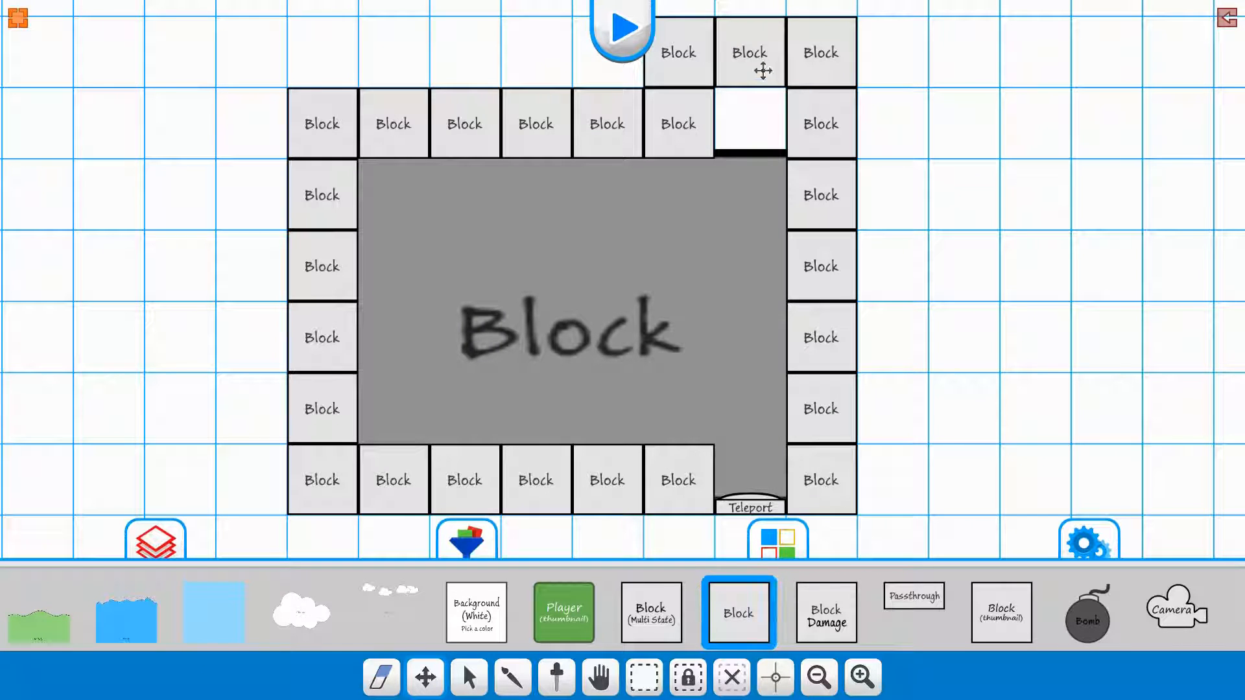
# Move the middle protruding block down into the top wall's gap and erase the two leftover blocks above the wall
pyautogui.moveTo(763, 71); pyautogui.dragTo(760, 122)
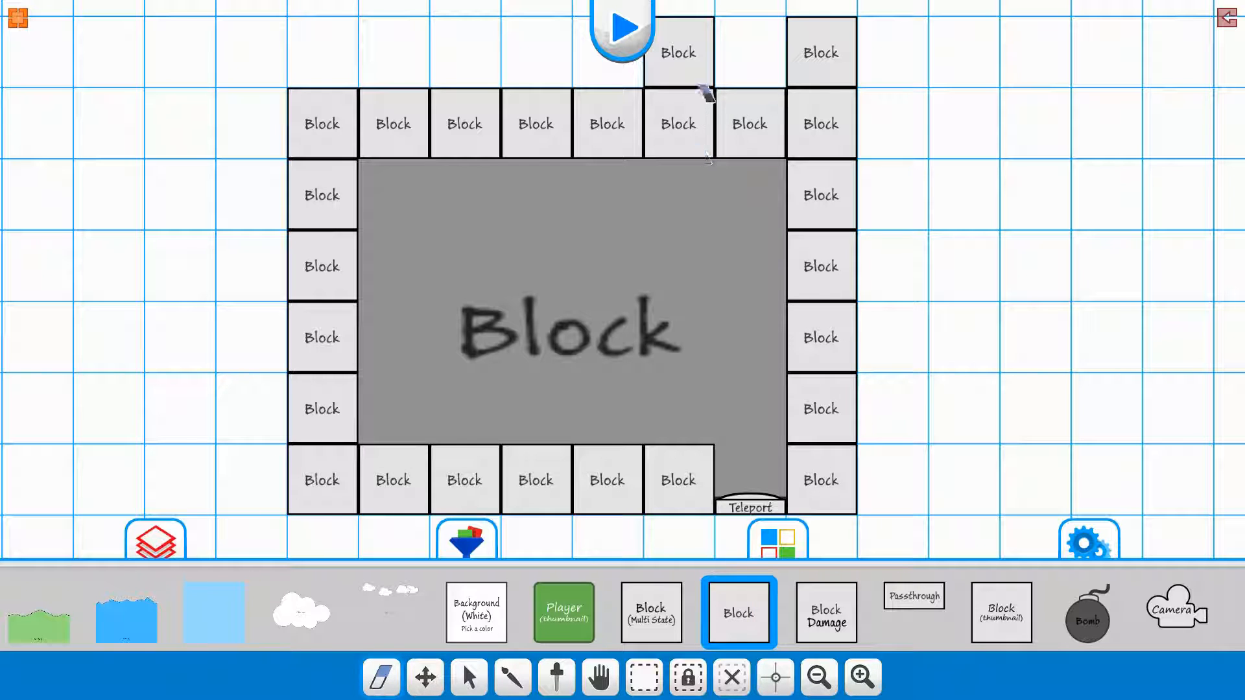
pyautogui.click(699, 80)
pyautogui.click(808, 72)
# Play-test the level by taking the Player through the house's door to the distant teleport
pyautogui.moveTo(312, 326)
pyautogui.mouseDown(button='middle')
pyautogui.moveTo(663, 307)
pyautogui.moveTo(639, 302)
pyautogui.mouseUp(button='middle')
pyautogui.scroll(-3, 663, 308)
pyautogui.scroll(-3, 663, 307)
pyautogui.moveTo(479, 360); pyautogui.dragTo(578, 378, button='middle')
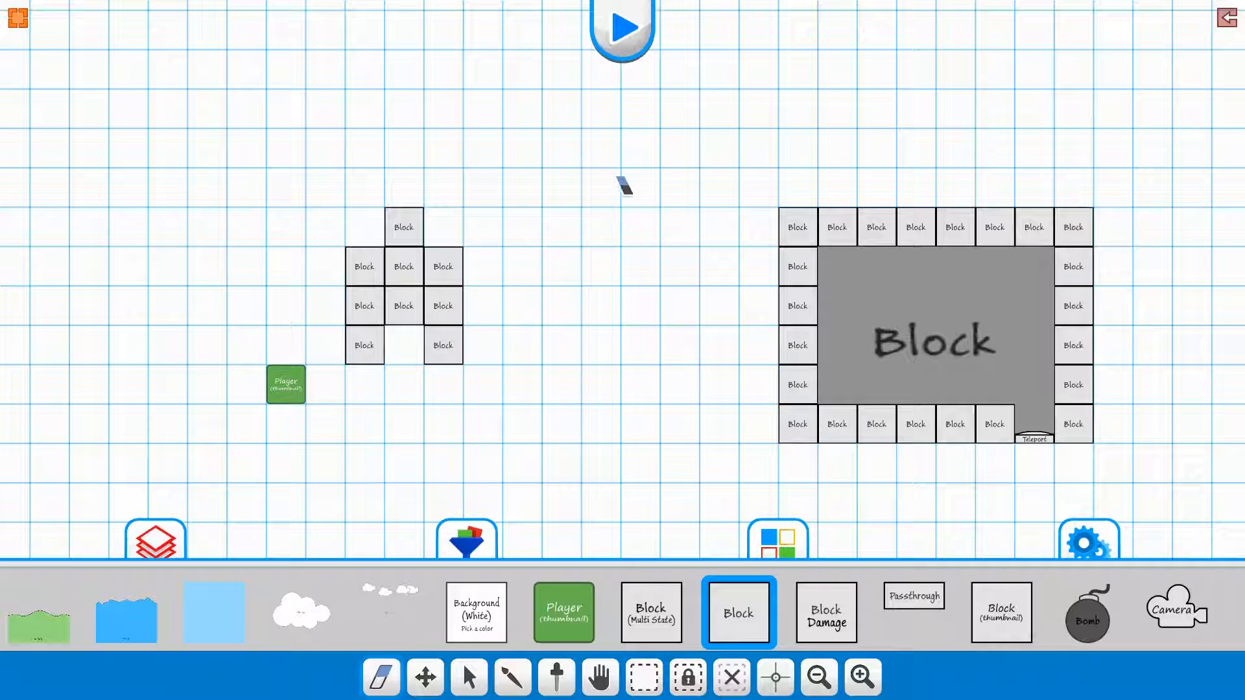
pyautogui.click(633, 39)
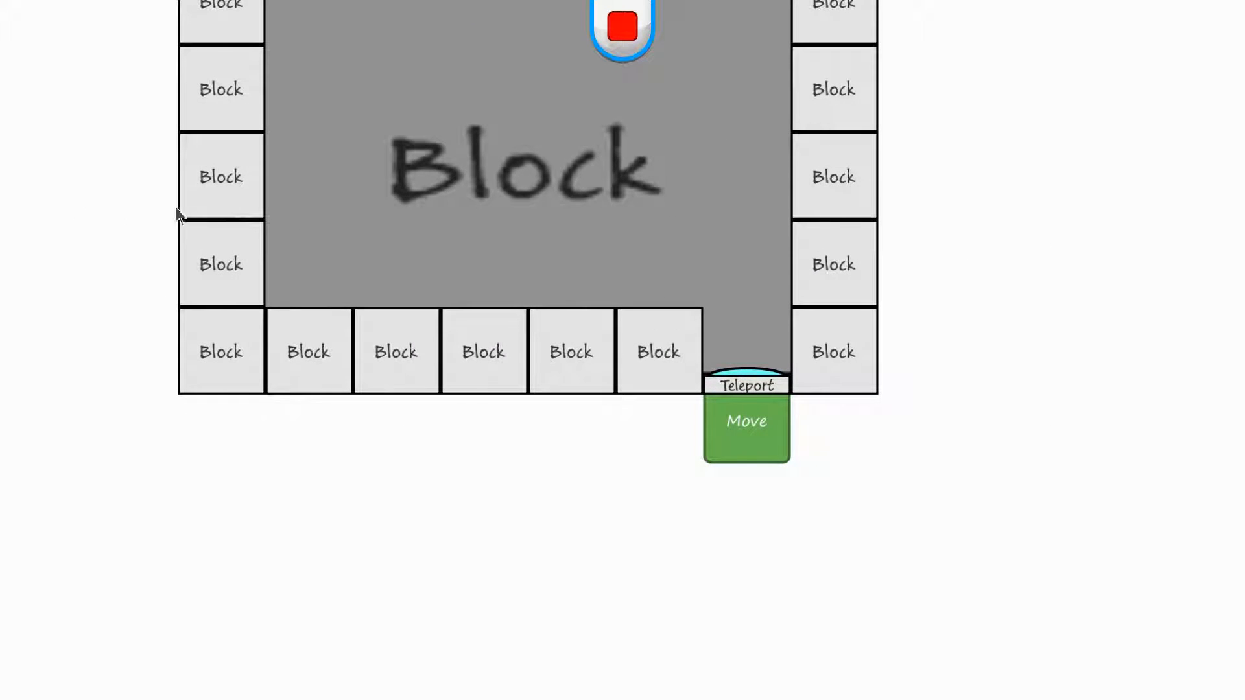
pyautogui.scroll(-1, 709, 465)
pyautogui.click(716, 463)
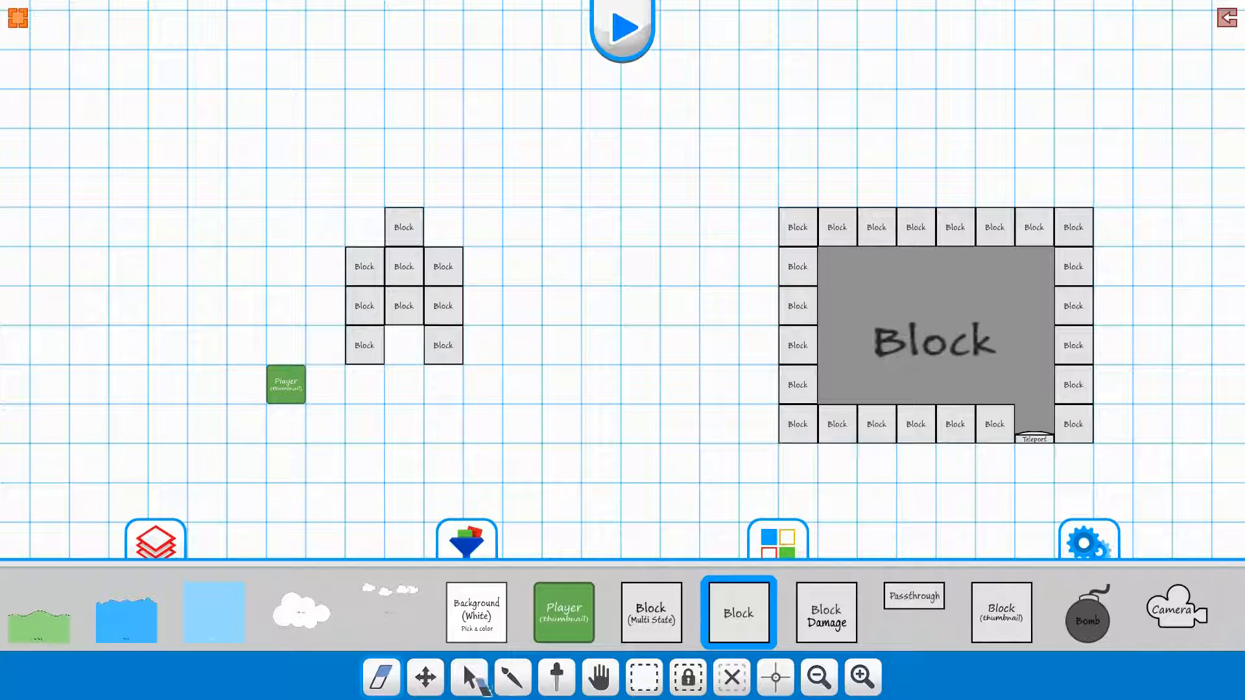
# Turn off the collider of the enlarged grey block inside the room
pyautogui.click(909, 341)
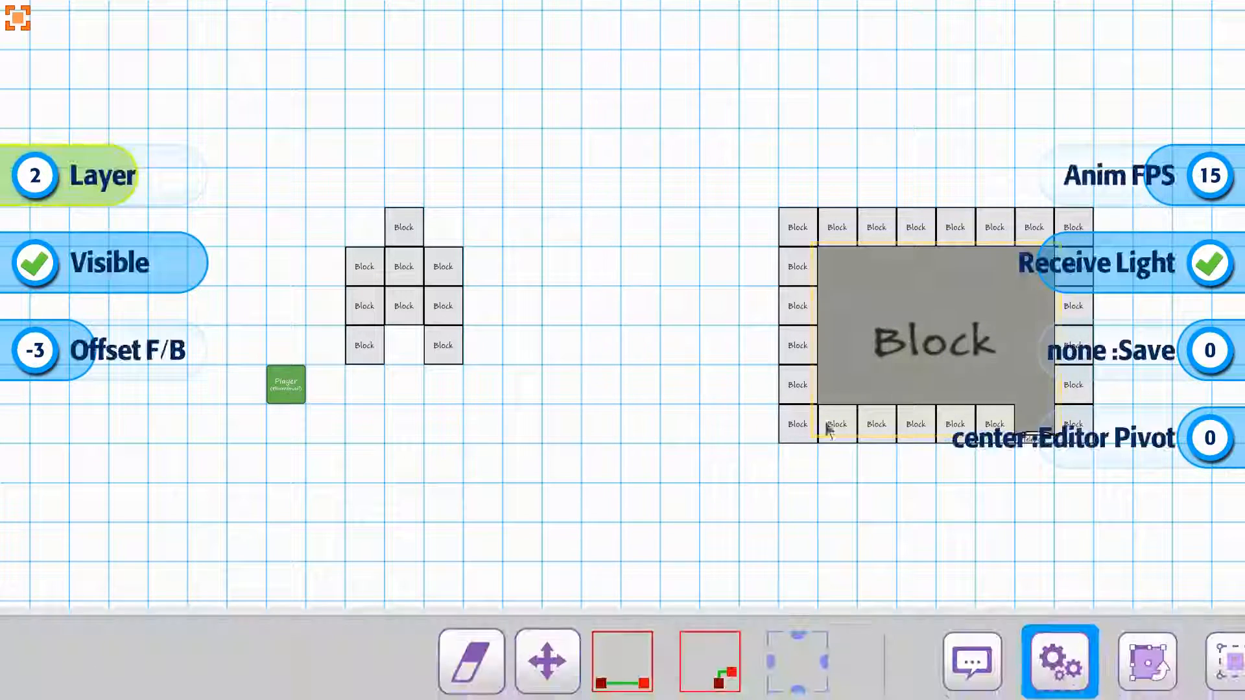
pyautogui.click(1212, 663)
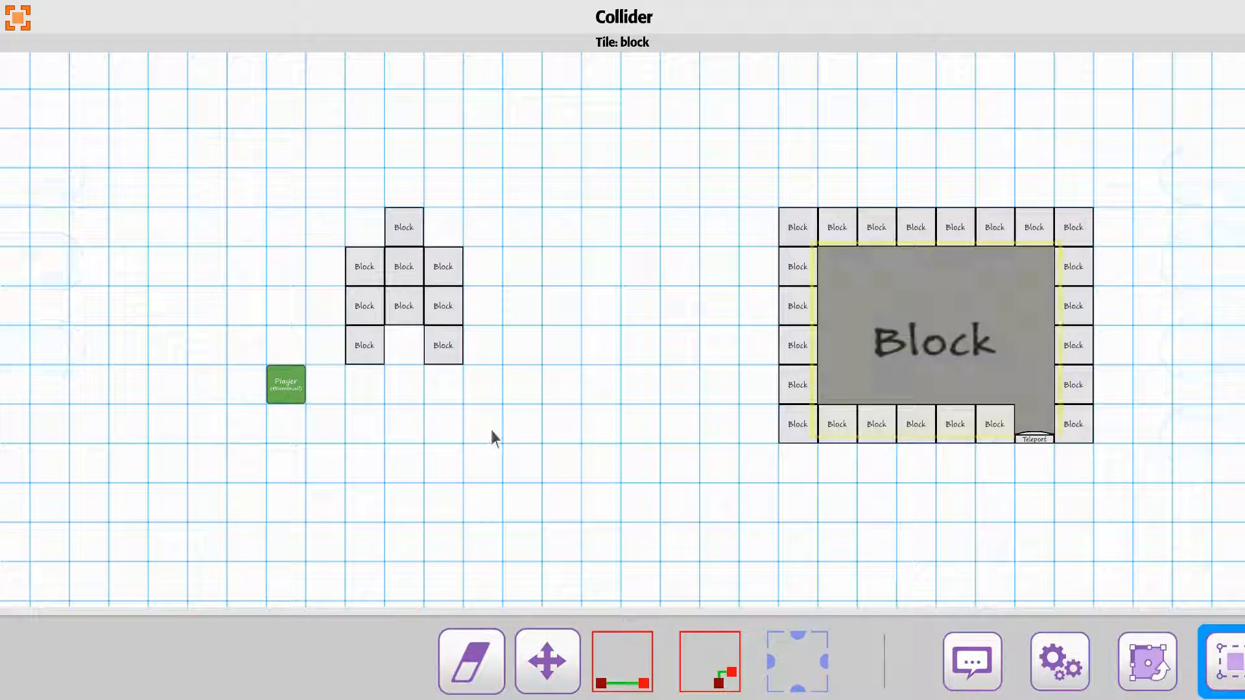
pyautogui.click(39, 188)
pyautogui.click(551, 292)
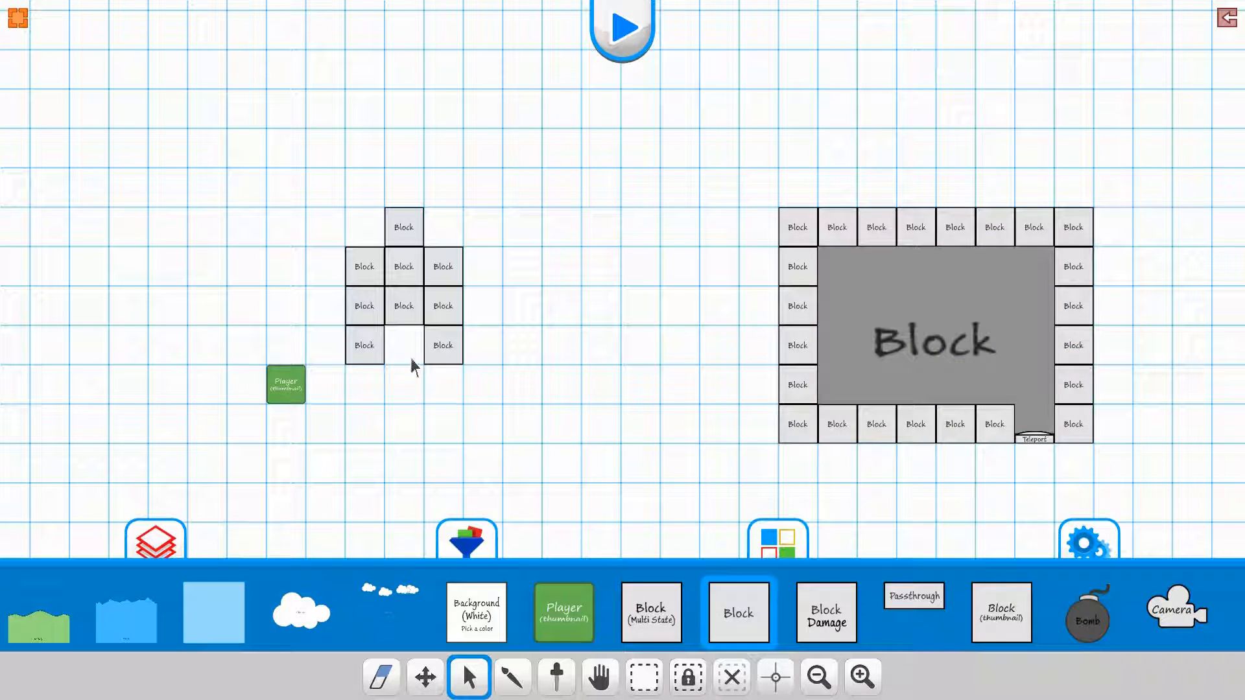
# Set Camera Ease In U/D and Camera Ease In L/R to 0 for the teleport hidden behind the house's centre block
pyautogui.click(1034, 440)
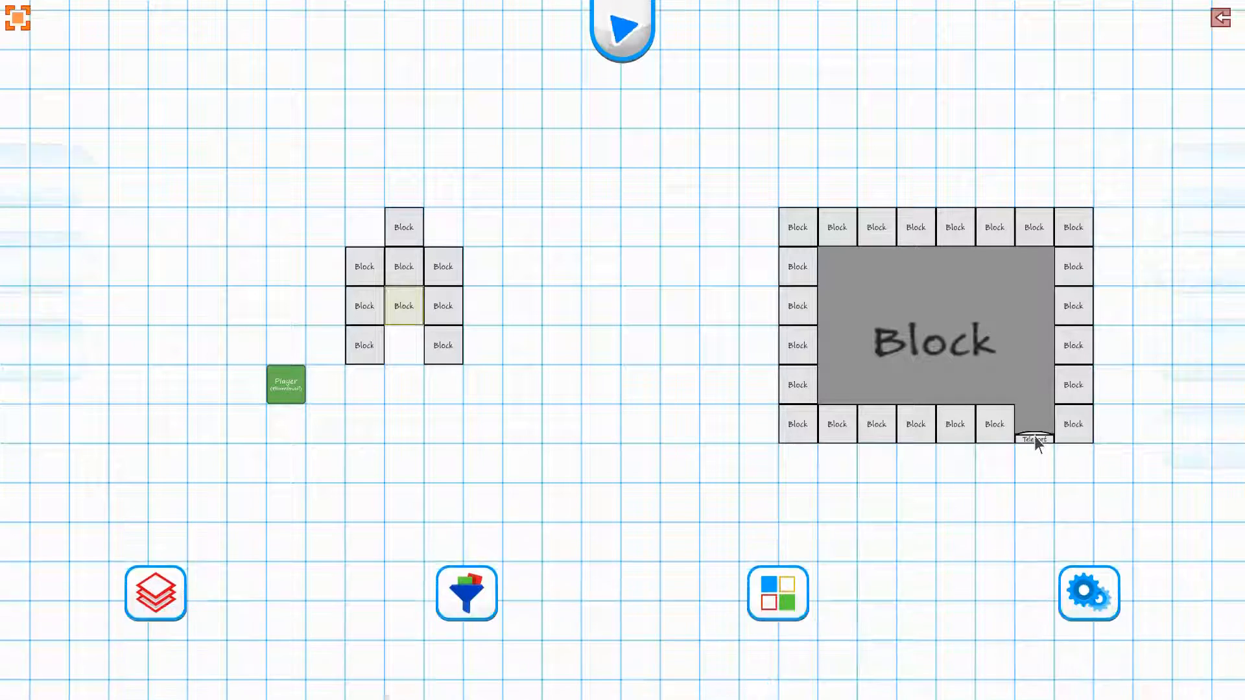
pyautogui.moveTo(778, 668)
pyautogui.mouseDown()
pyautogui.moveTo(290, 656)
pyautogui.moveTo(708, 668)
pyautogui.moveTo(395, 657)
pyautogui.mouseUp()
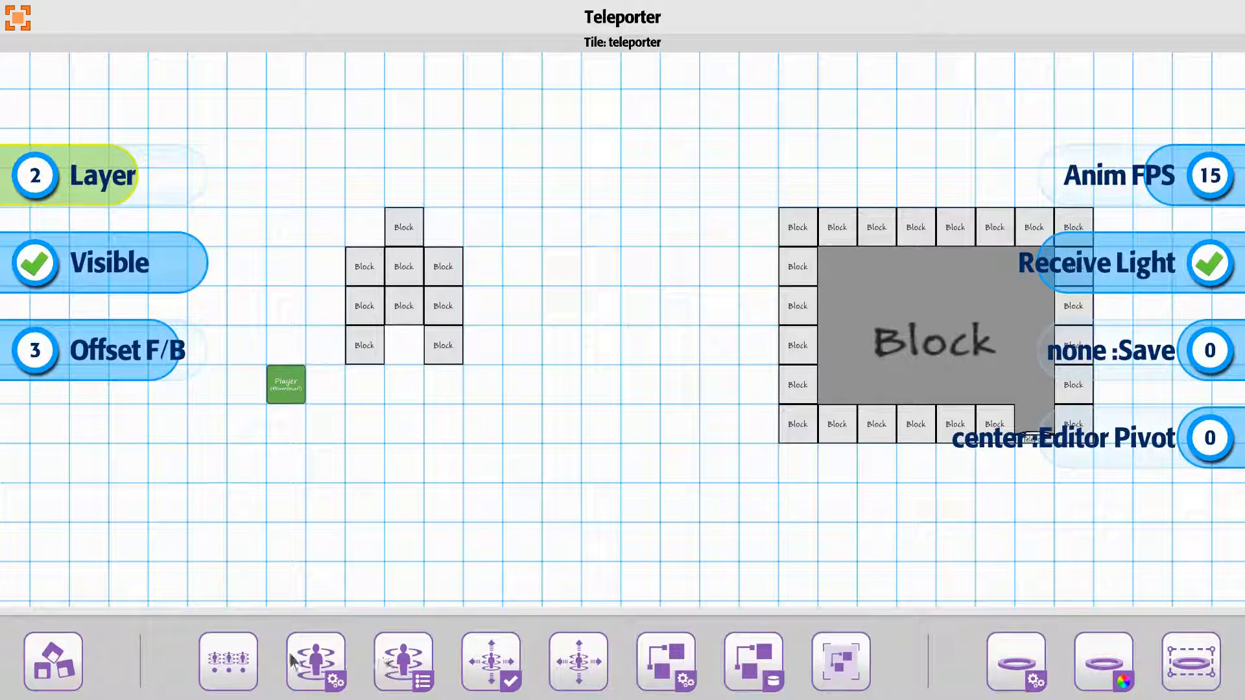
pyautogui.click(415, 663)
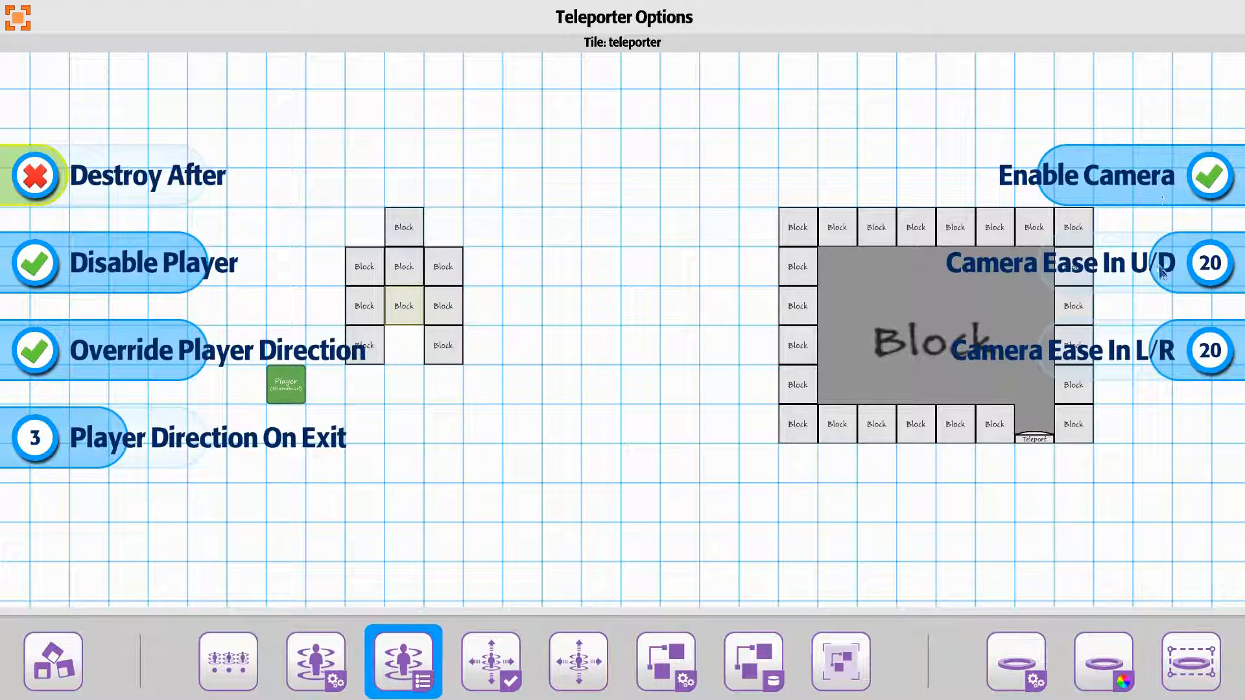
pyautogui.click(1163, 272)
pyautogui.click(1175, 374)
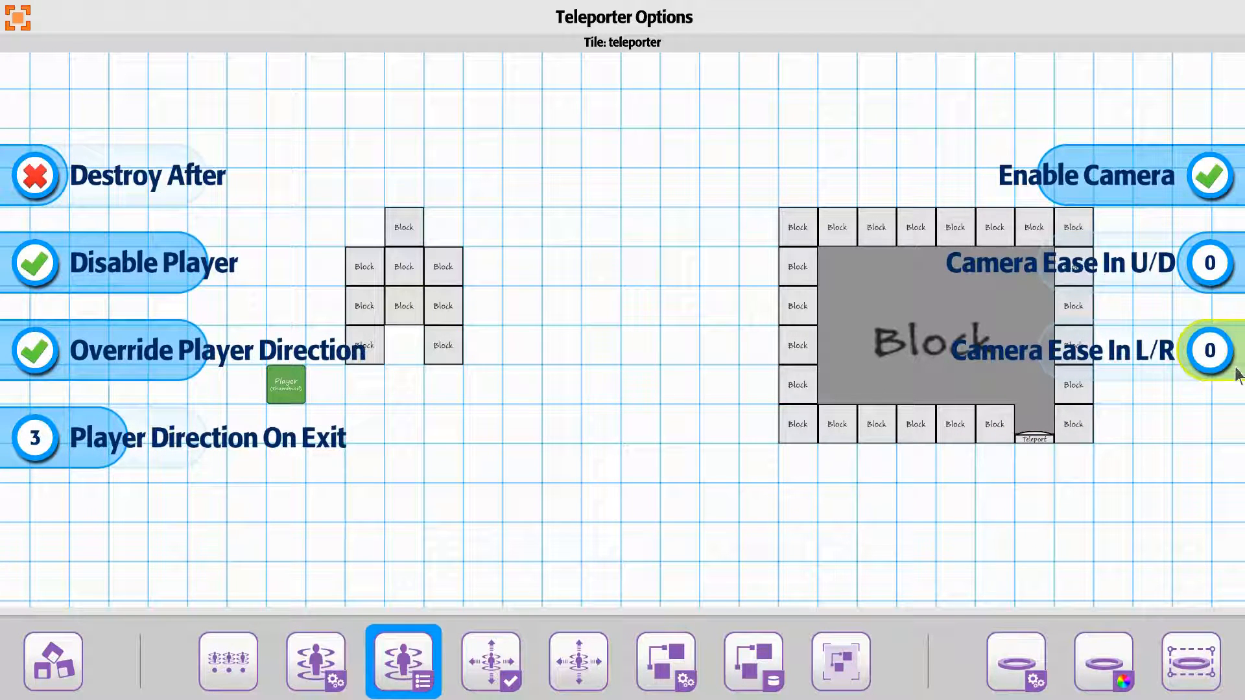
pyautogui.click(615, 346)
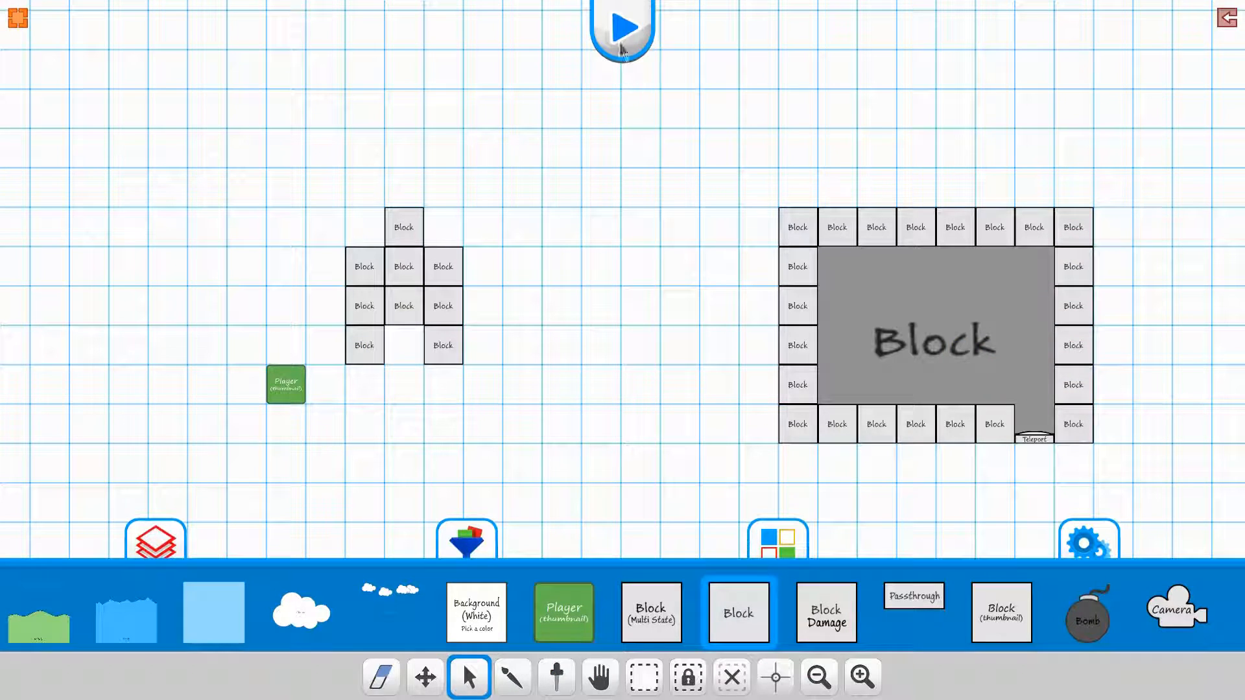
# Run the level again to test the teleport with the changed camera easing
pyautogui.click(622, 44)
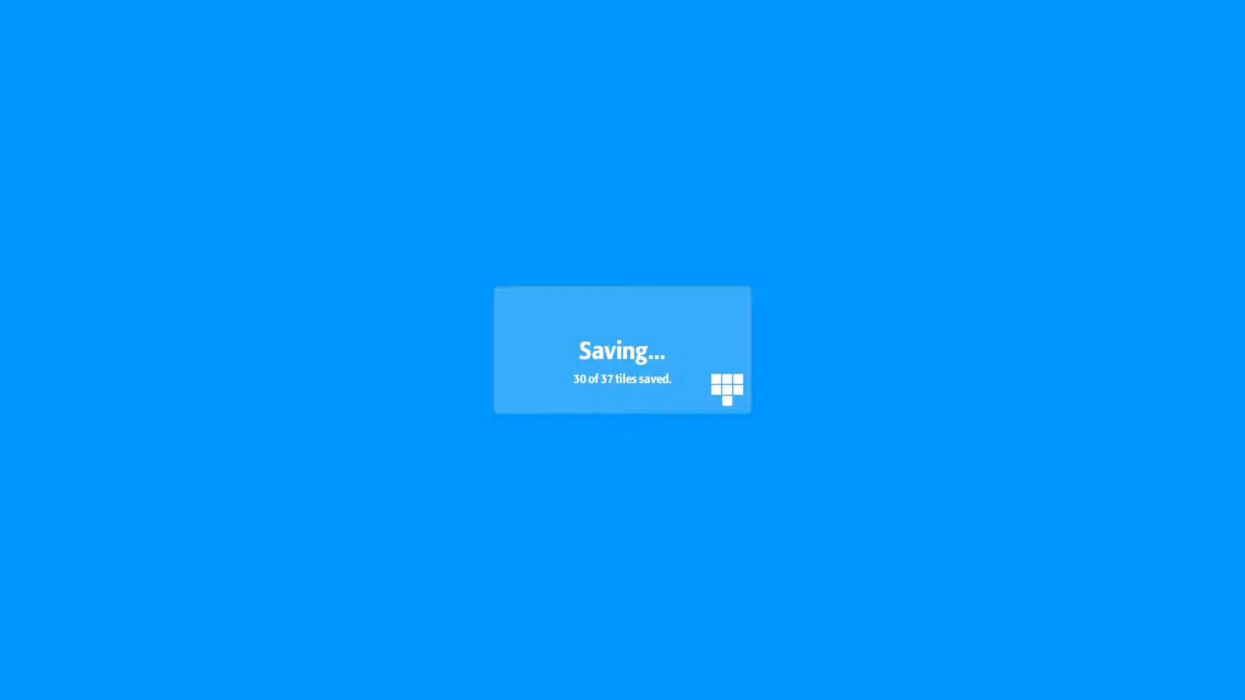